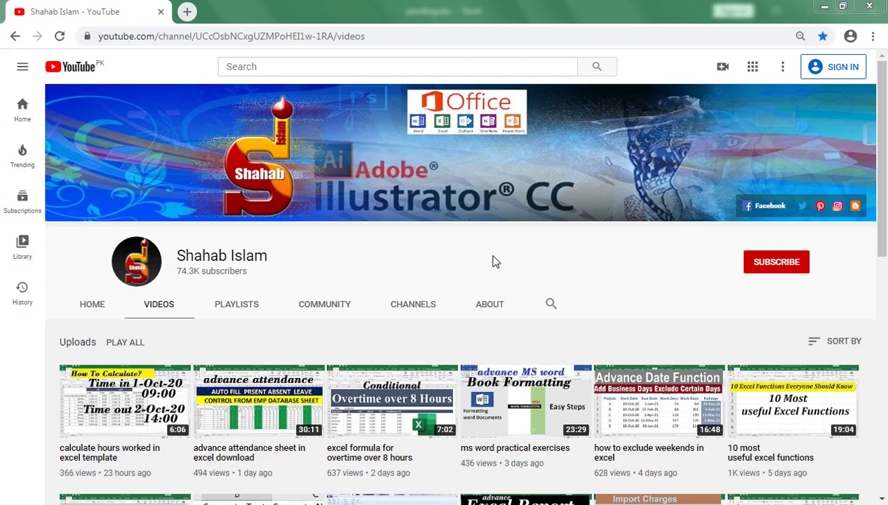
Switch to the Excel workbook pending.xlsx and open the employee retirement table on Sheet3 (2)
left_click(289, 502)
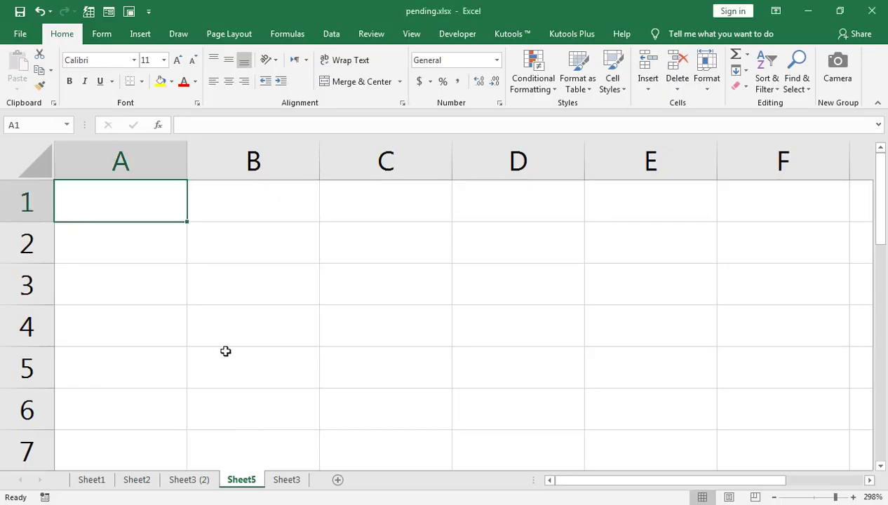
left_click(196, 479, "ctrl")
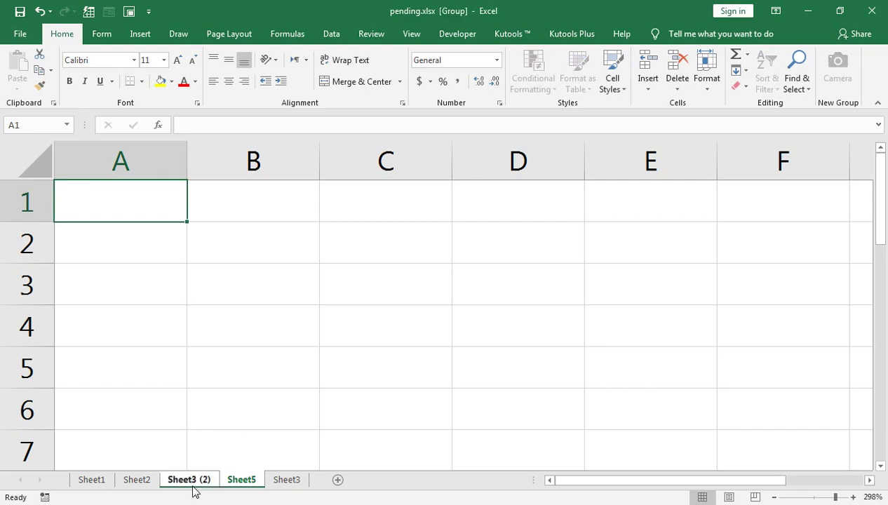
left_click(195, 480, "ctrl")
left_click(195, 480, "ctrl")
left_click(191, 280, "ctrl")
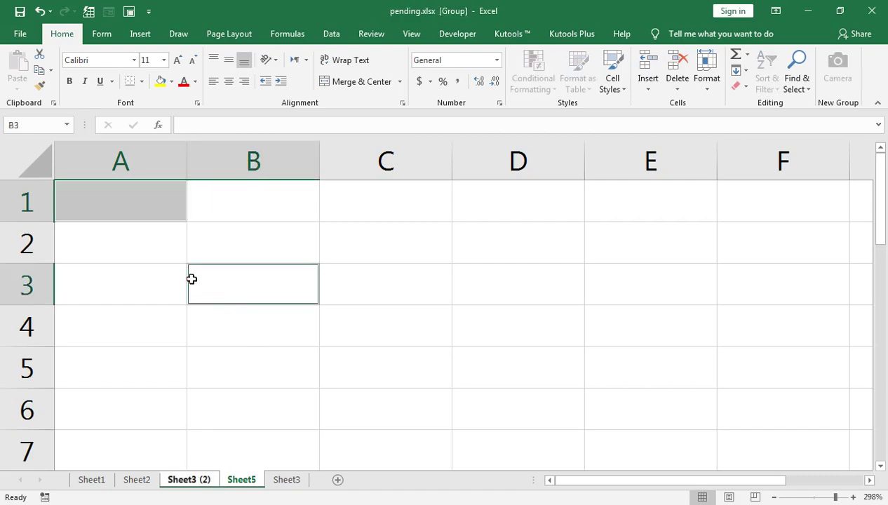
left_click(180, 482)
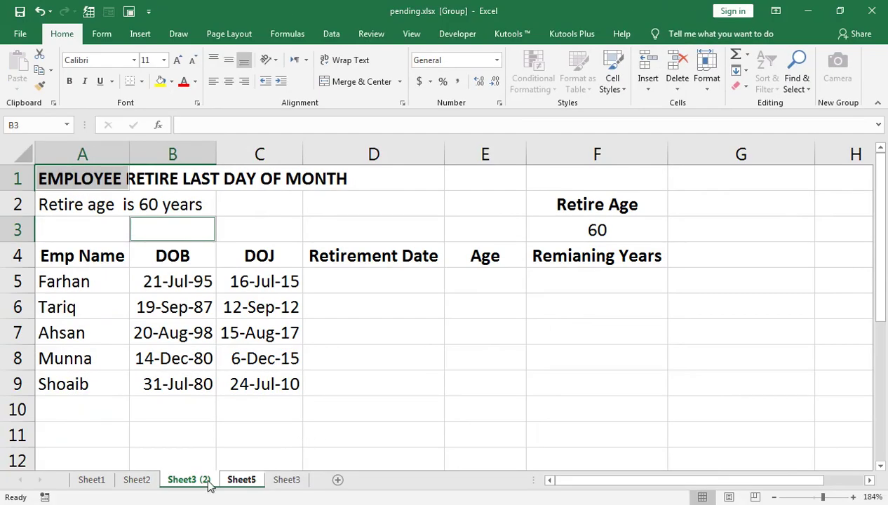
left_click(240, 479)
left_click(175, 480)
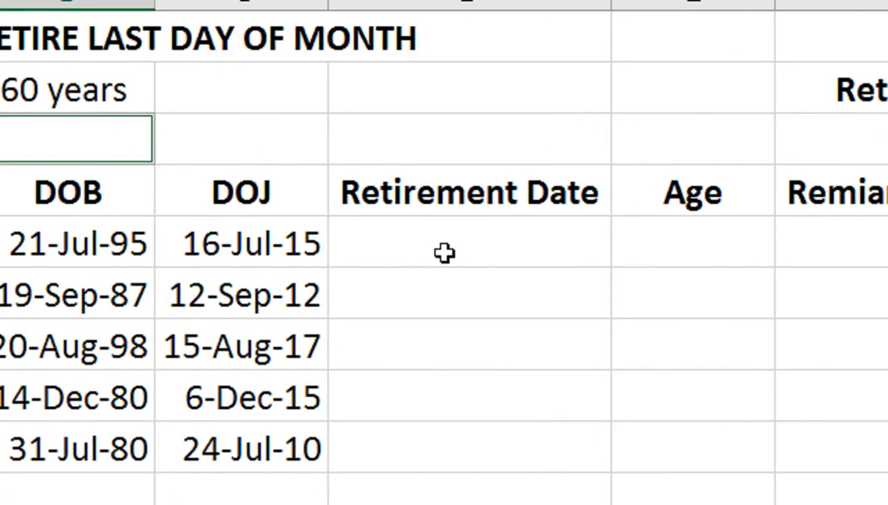
left_click(358, 289)
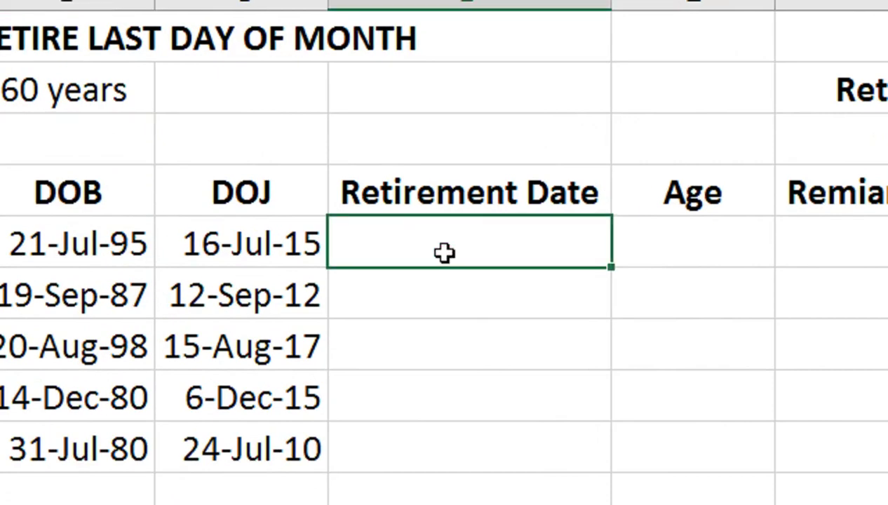
type("=E")
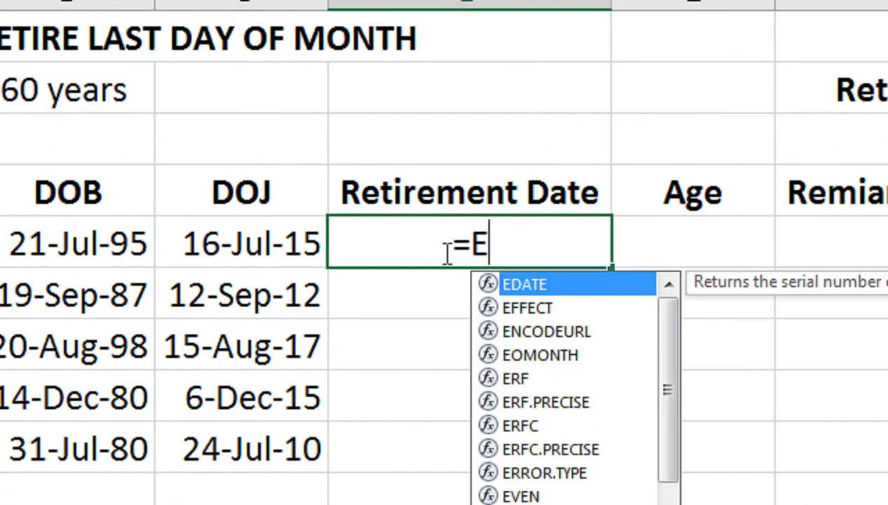
type("D")
key("Return")
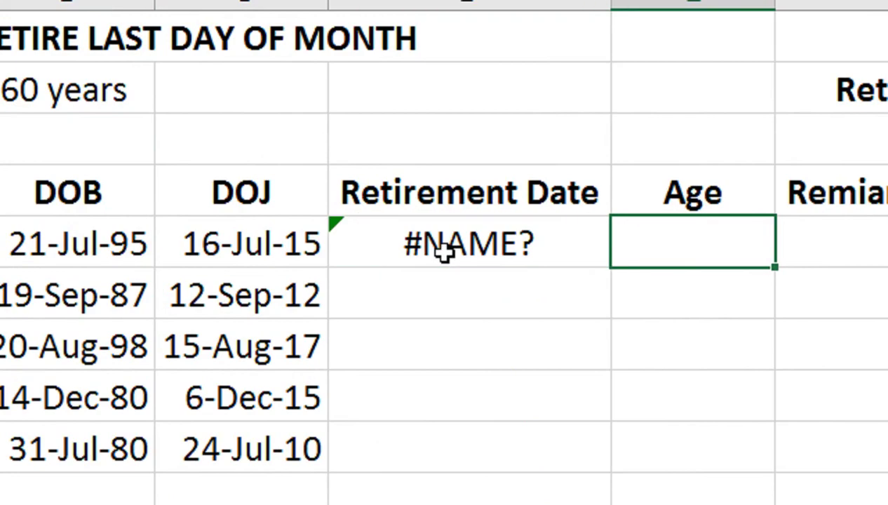
Start an EDATE formula in D5 under Retirement Date, with the birth date in B5 as the start date
left_click(444, 252)
type("=DTA")
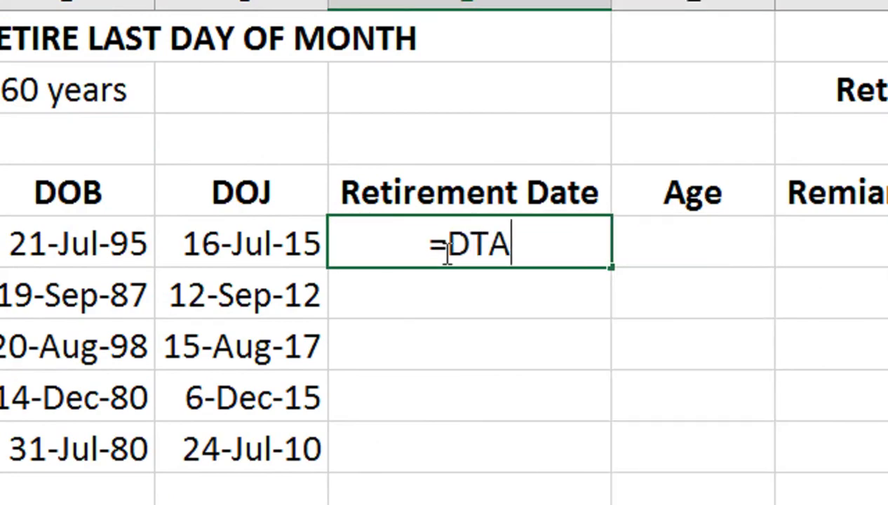
key("BackSpace")
key("BackSpace")
key("BackSpace")
type("EDTA")
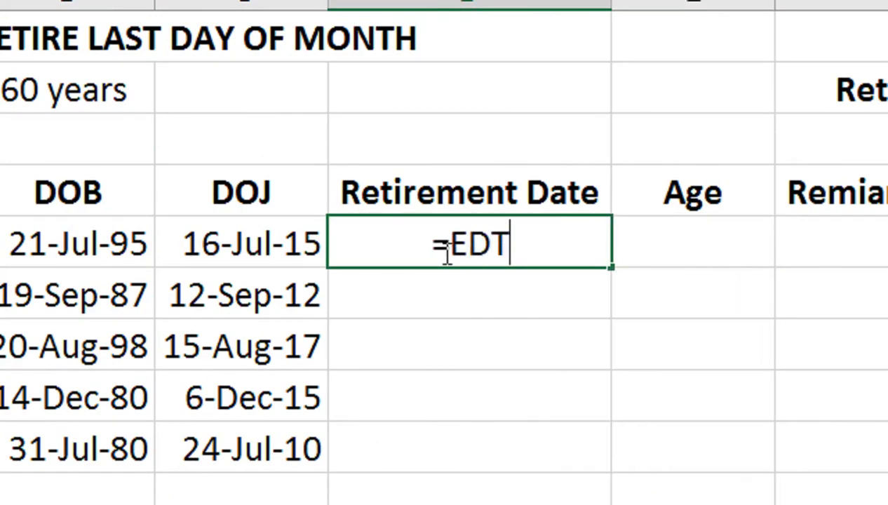
key("BackSpace")
key("BackSpace")
type("A")
key("Tab")
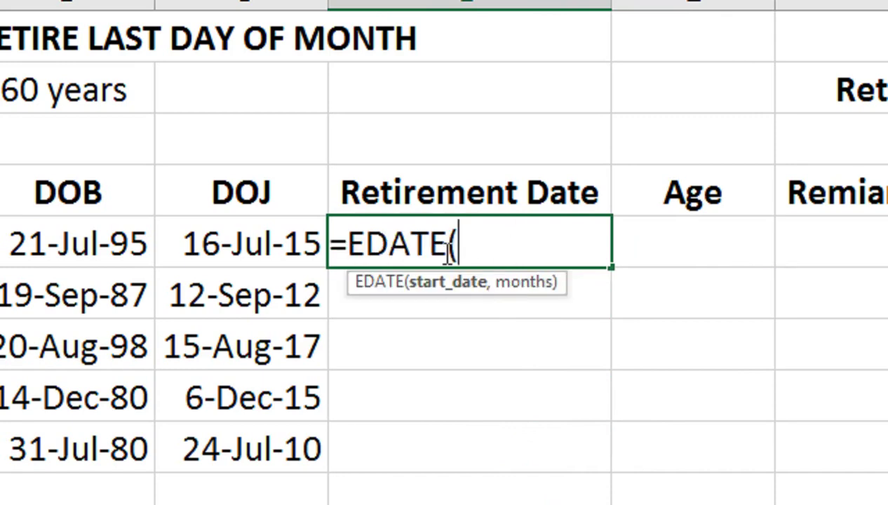
key("Left")
key("Left")
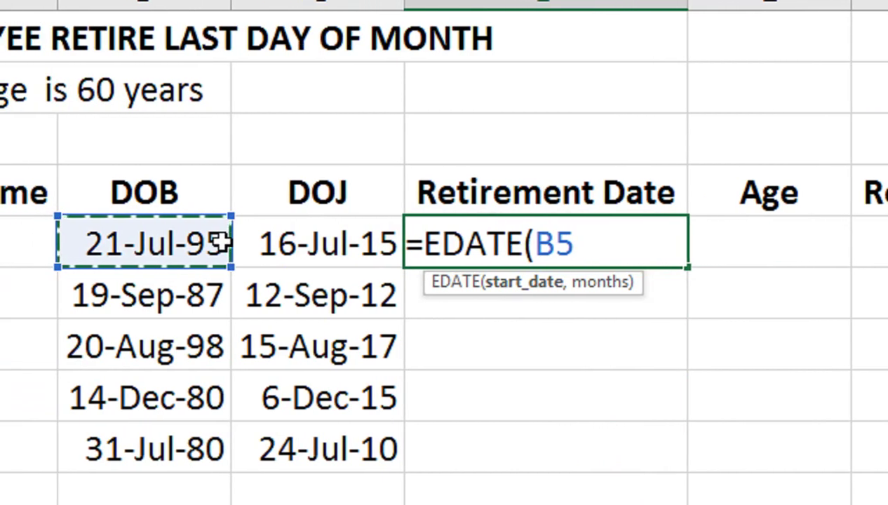
type(",")
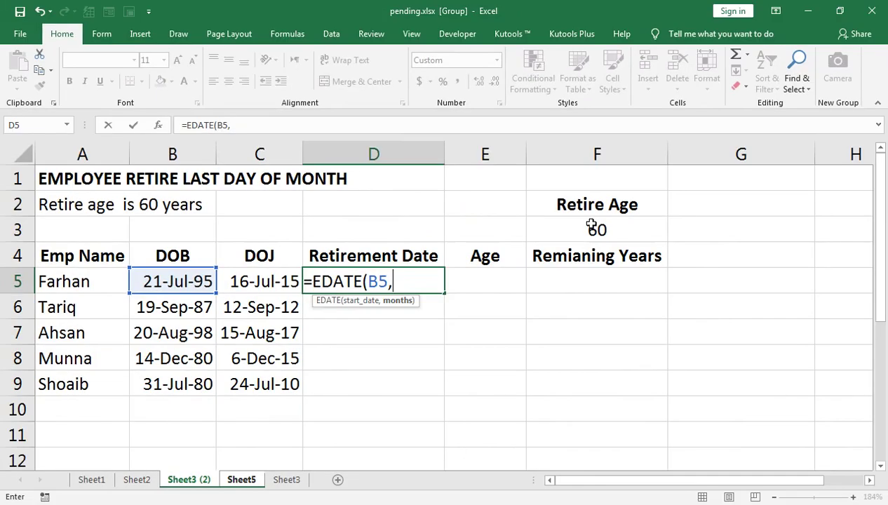
Complete the D5 formula with the retire age converted to months as an absolute reference: =EDATE(B5,$F$3*12)
left_click(591, 226)
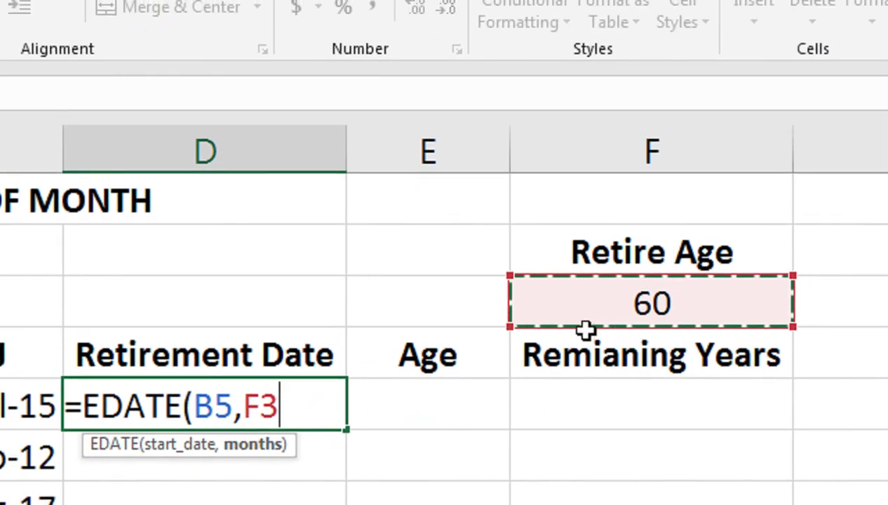
type("*12")
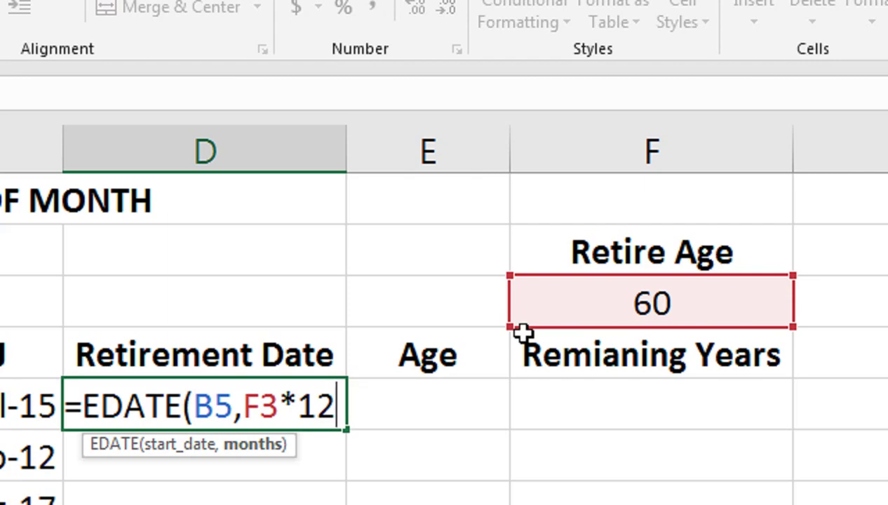
type(")")
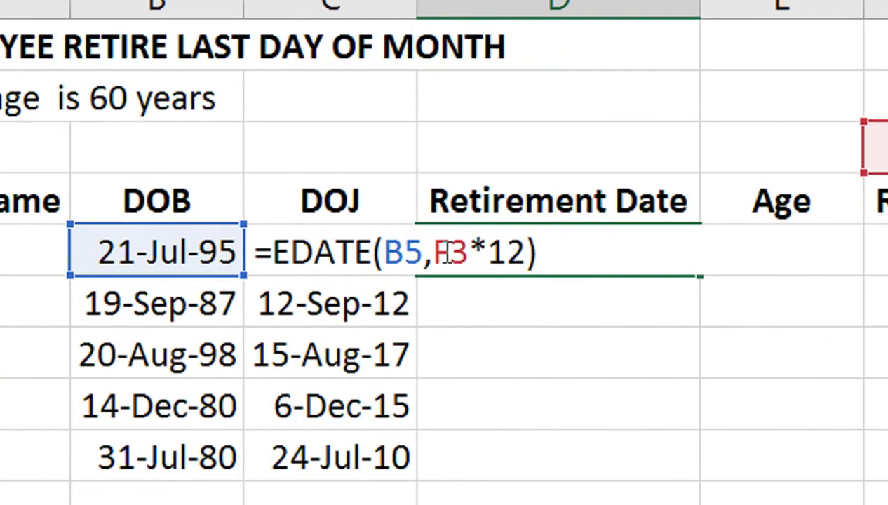
left_click(319, 281)
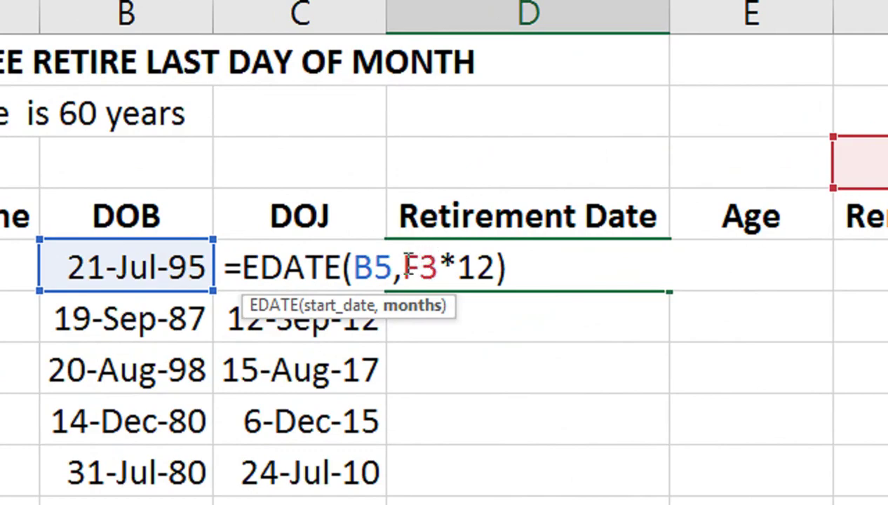
key("F4")
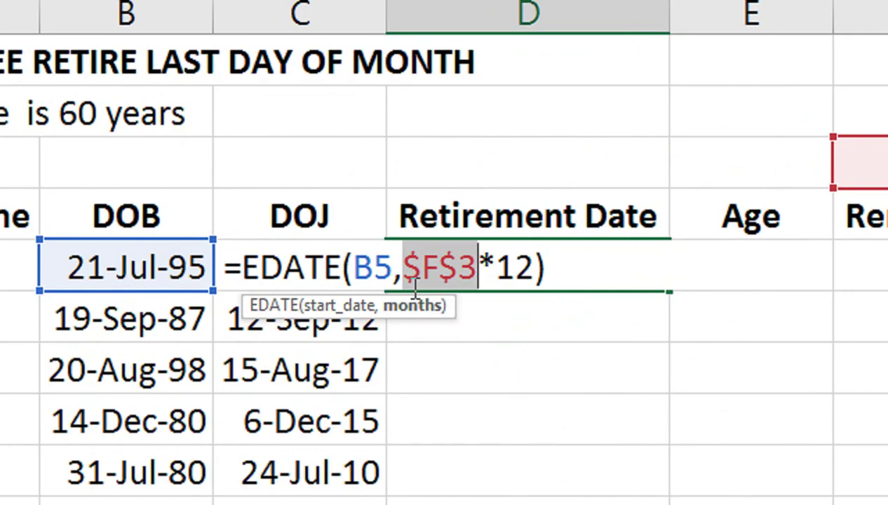
key("Return")
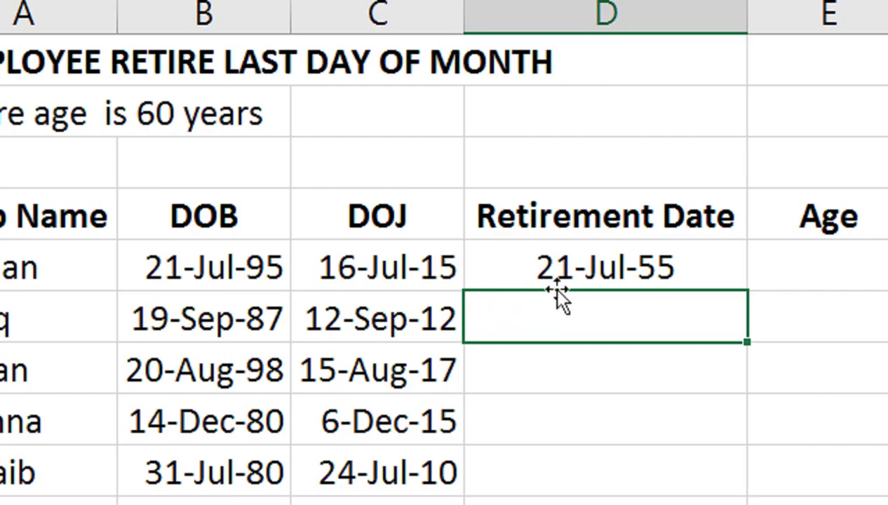
Fill the retirement date formula from D5 down to D9 for the remaining employees
left_click(589, 261)
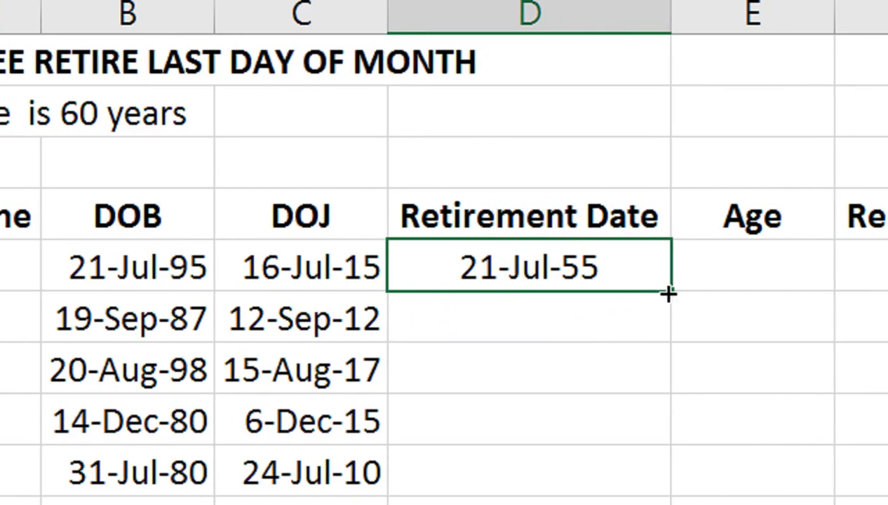
double_click(666, 293)
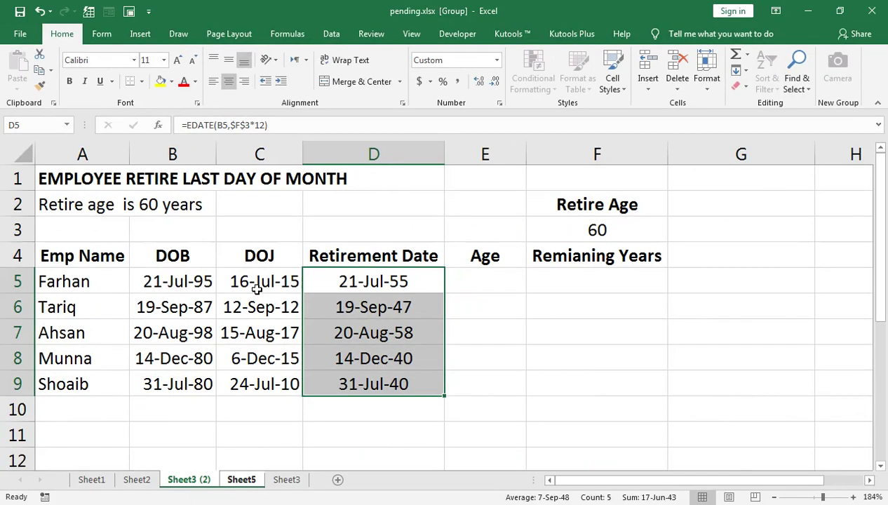
left_click(459, 277)
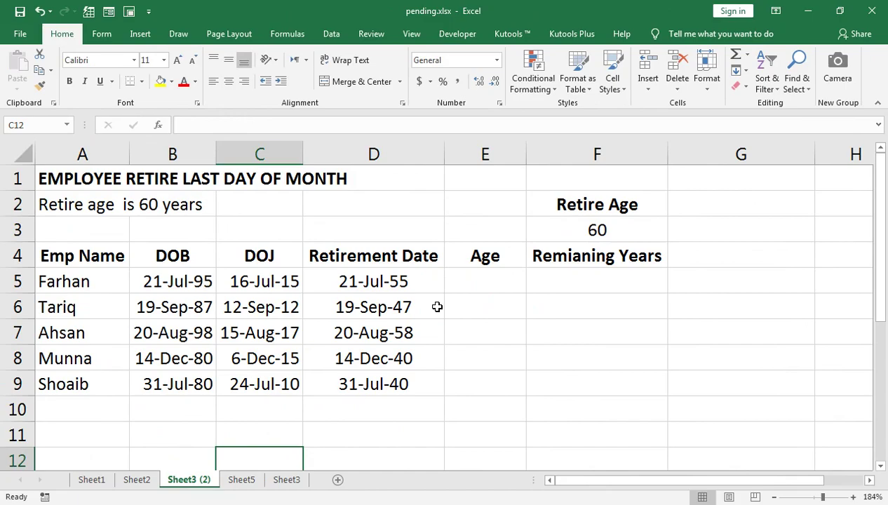
Start the Age formula in E5 so that it returns empty text when the birth date is blank: =IF(ISBLANK(B5),"",
left_click(470, 285)
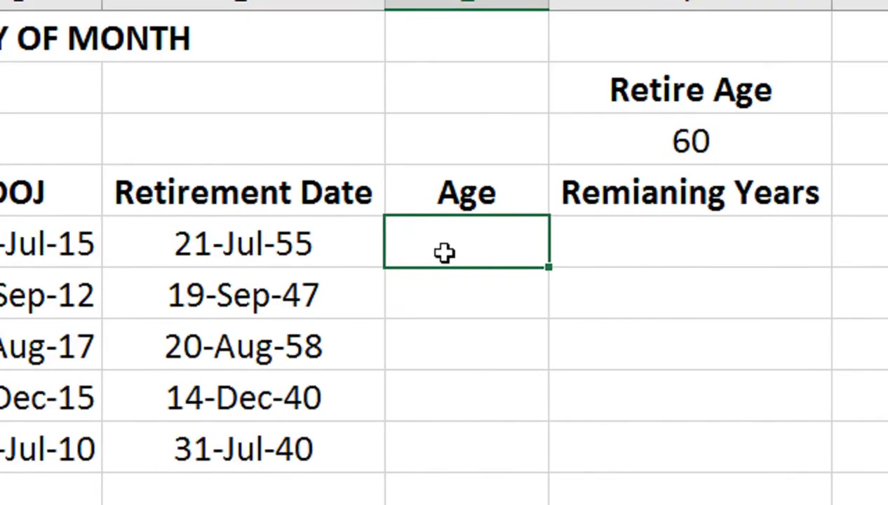
type("=IF")
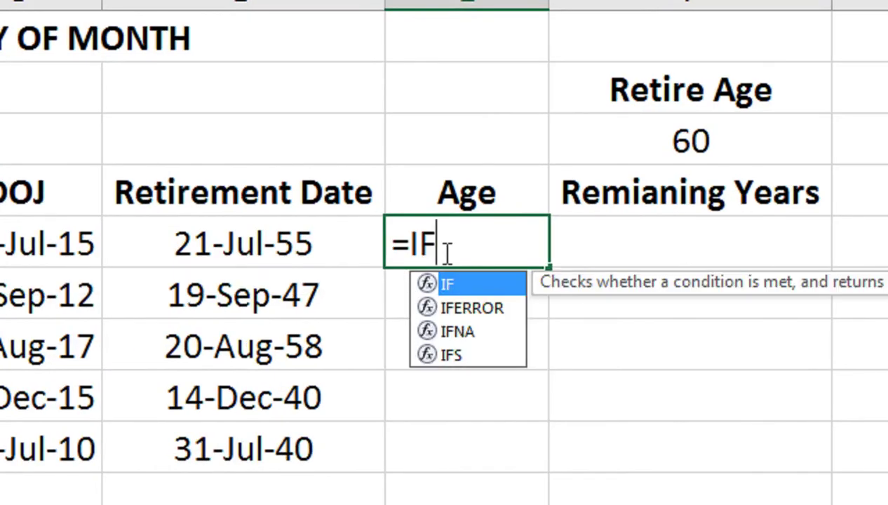
type("(IS")
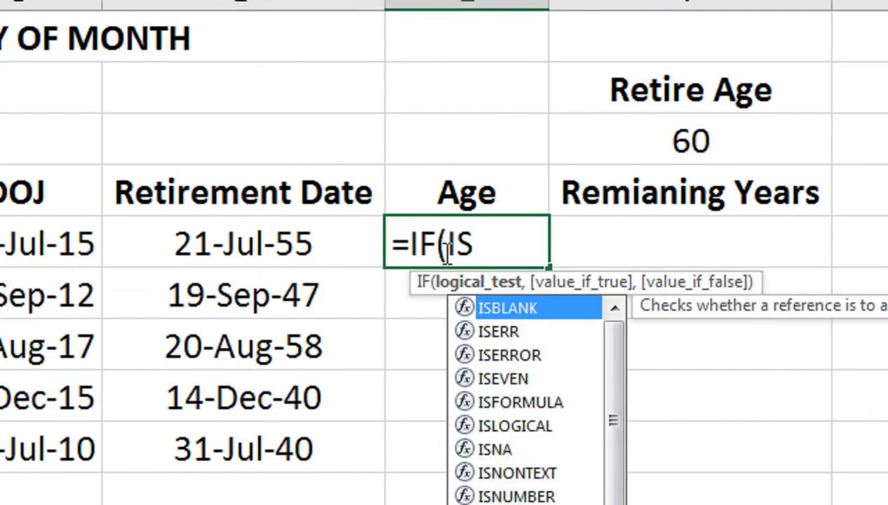
key("Tab")
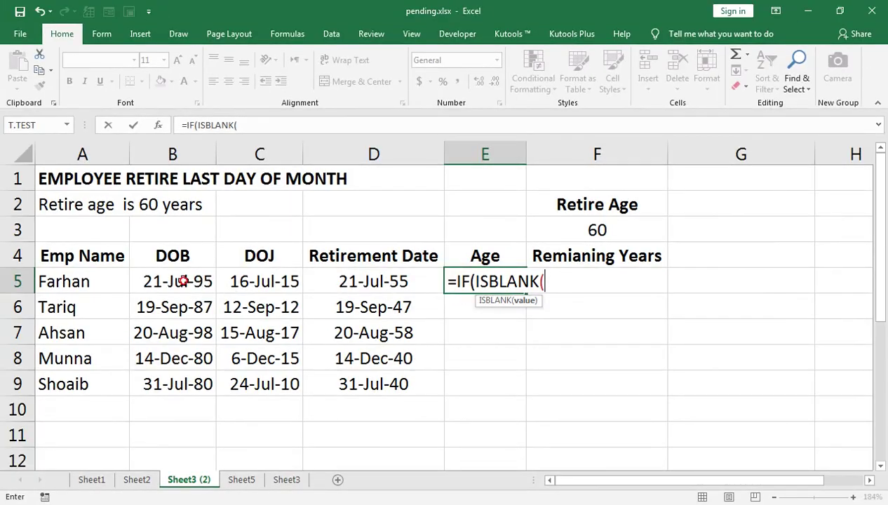
left_click(182, 281)
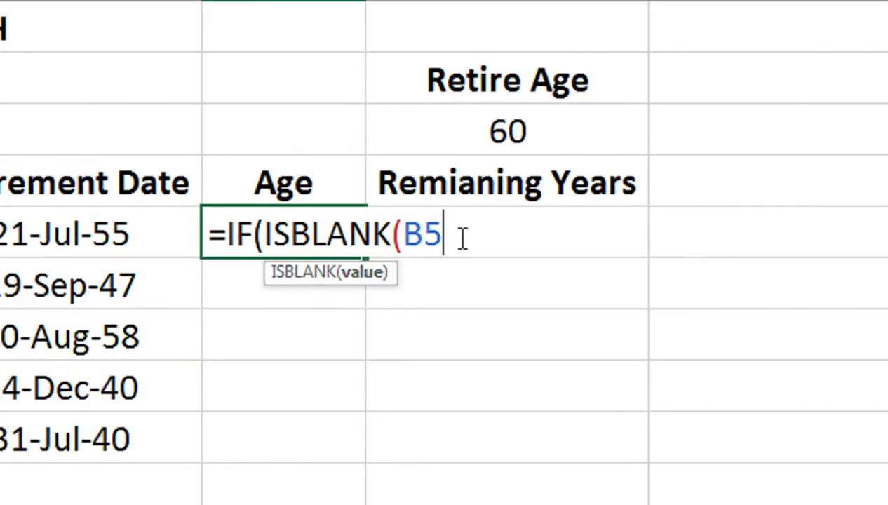
type("),\"\"")
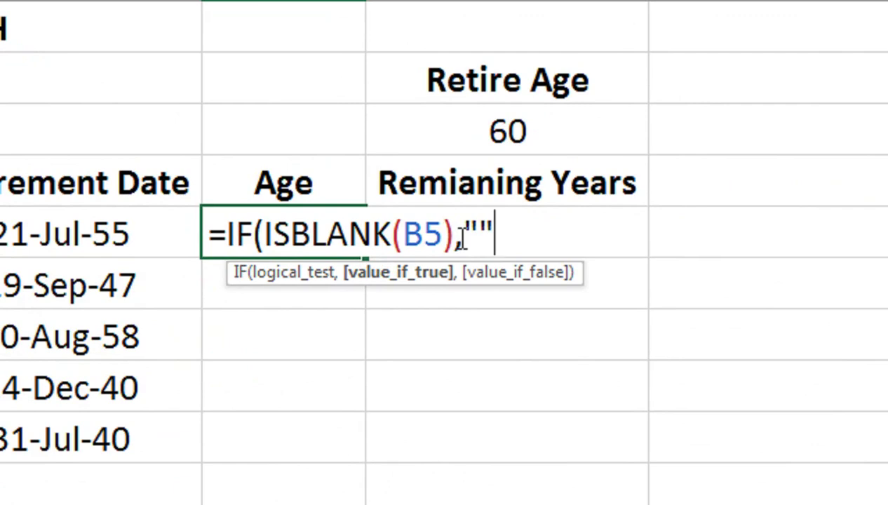
type(",")
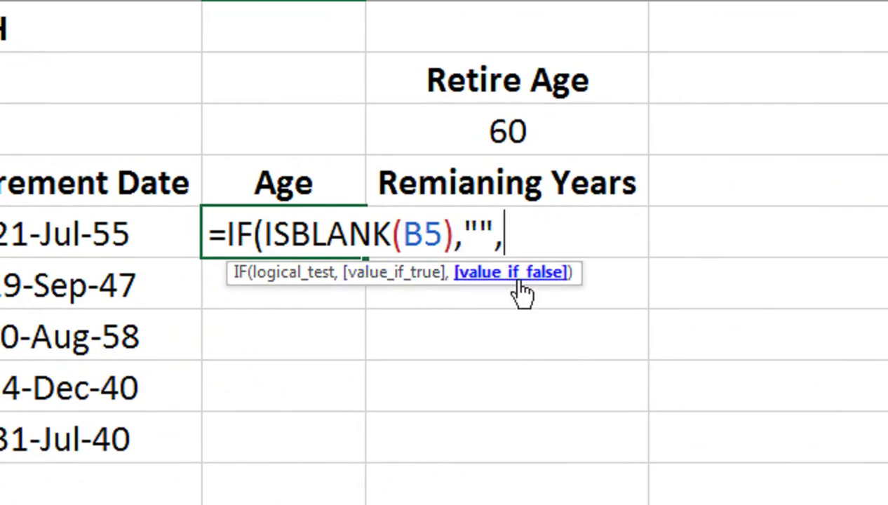
Add a DATEDIF function as the value-if-false argument of the E5 formula, with the birth date in B5 as its start date
type("DAT")
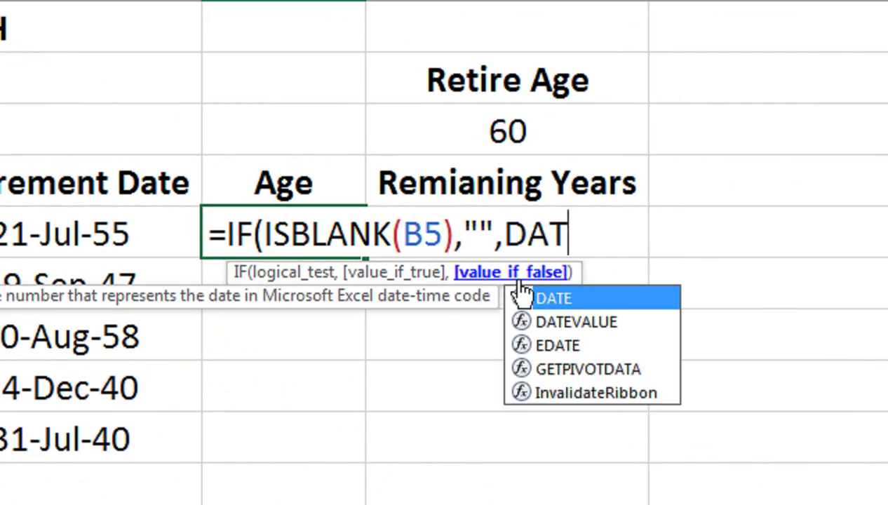
type("EDIF")
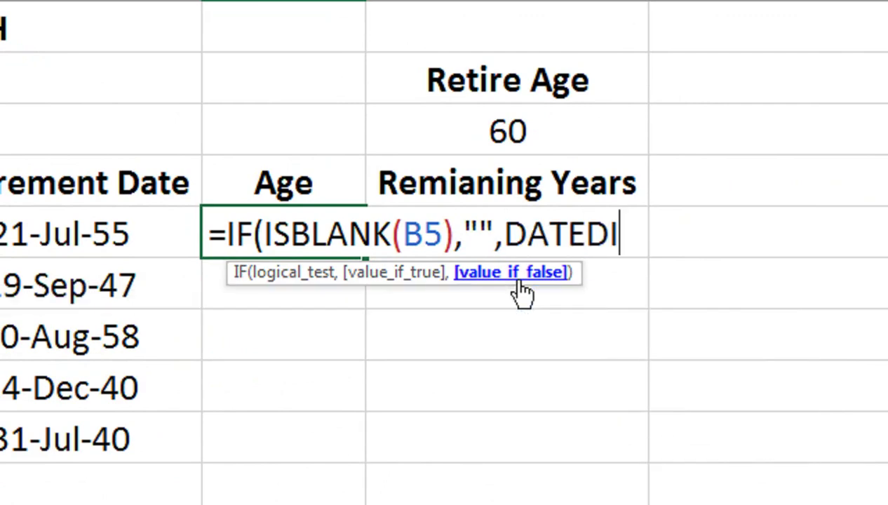
type("(")
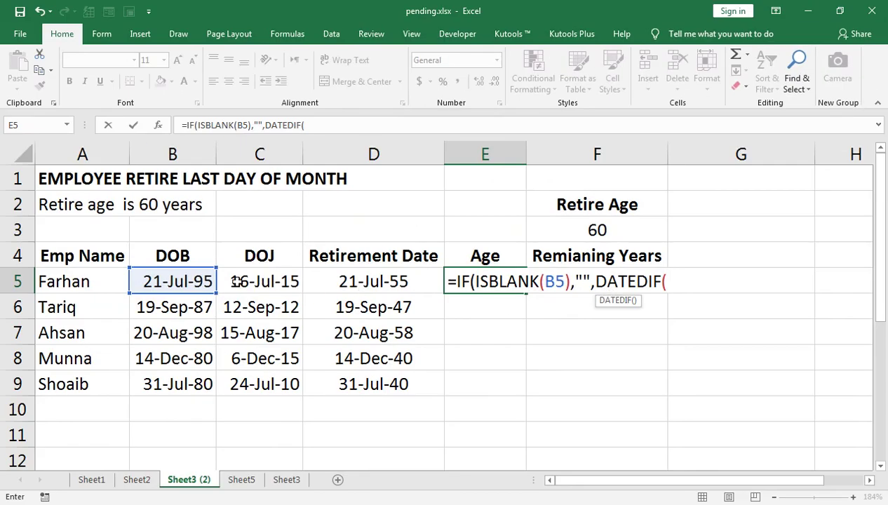
left_click(191, 280)
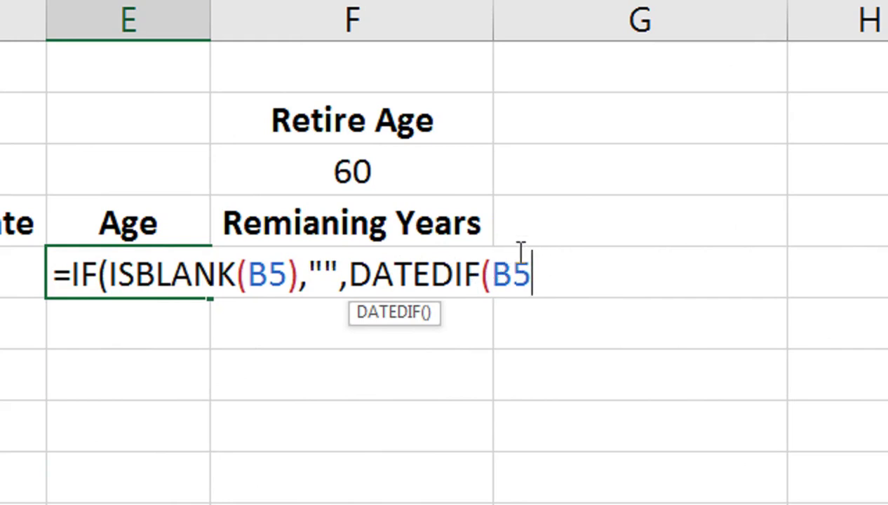
type(",")
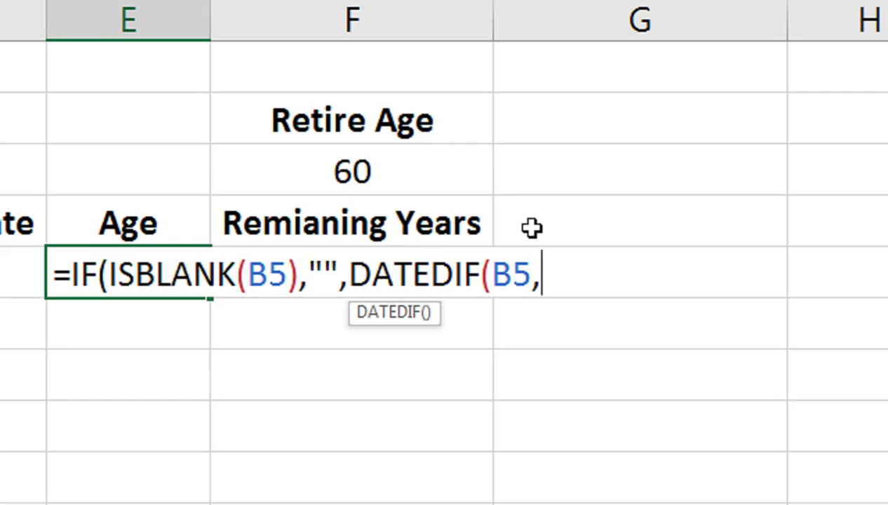
Complete the E5 age formula with the current date as end date and years as unit: =IF(ISBLANK(B5),"",DATEDIF(B5,NOW(),"Y"))
type("NOW")
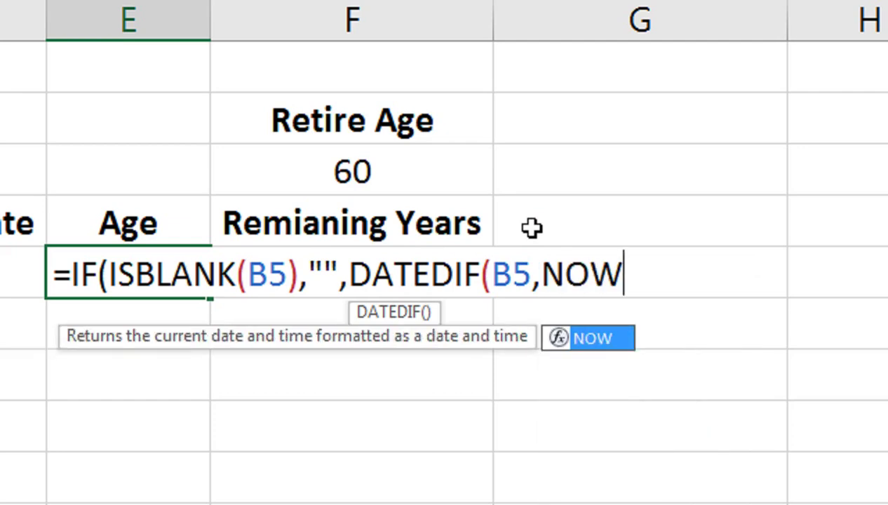
type("()")
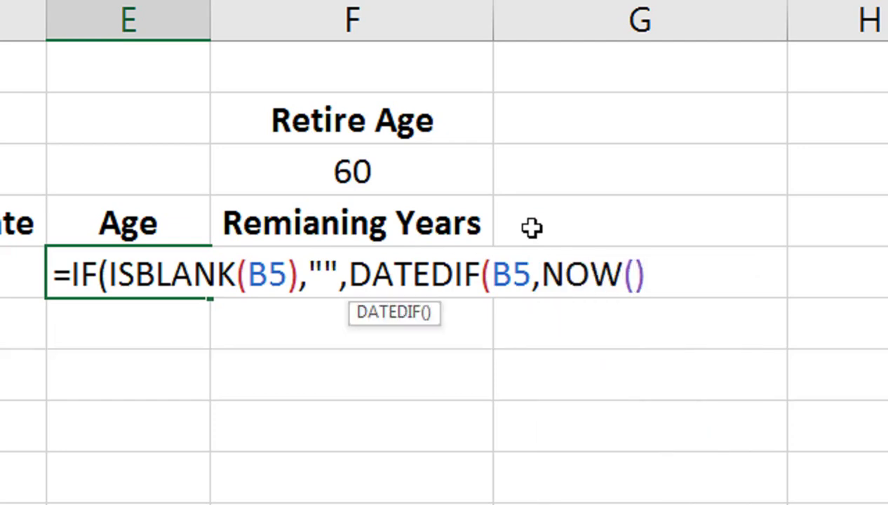
type(",\"Y")
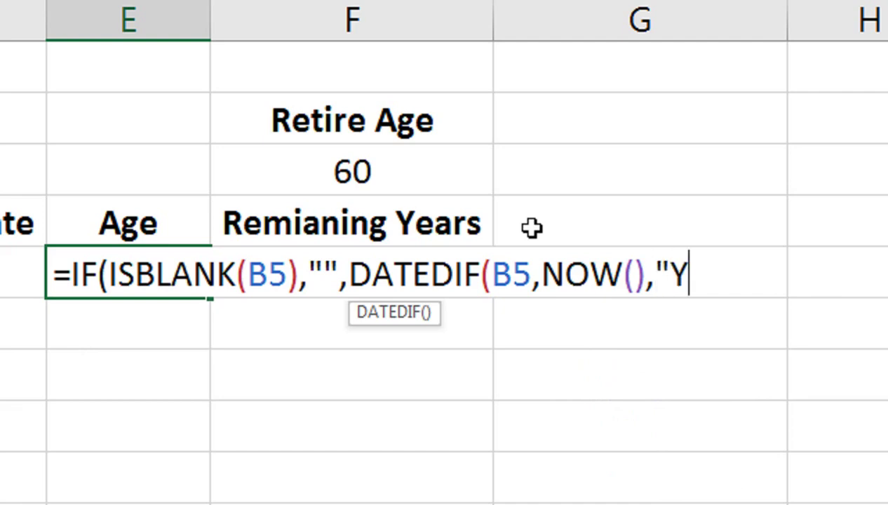
type("\"")
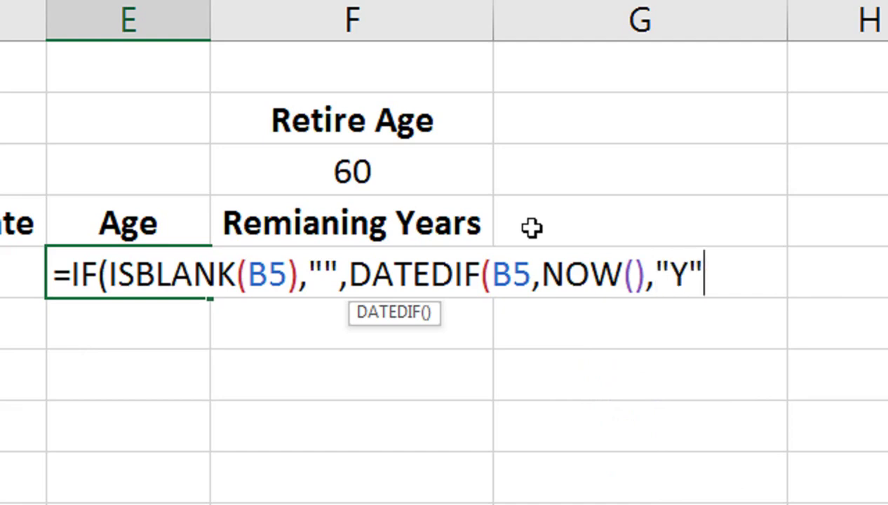
type(")")
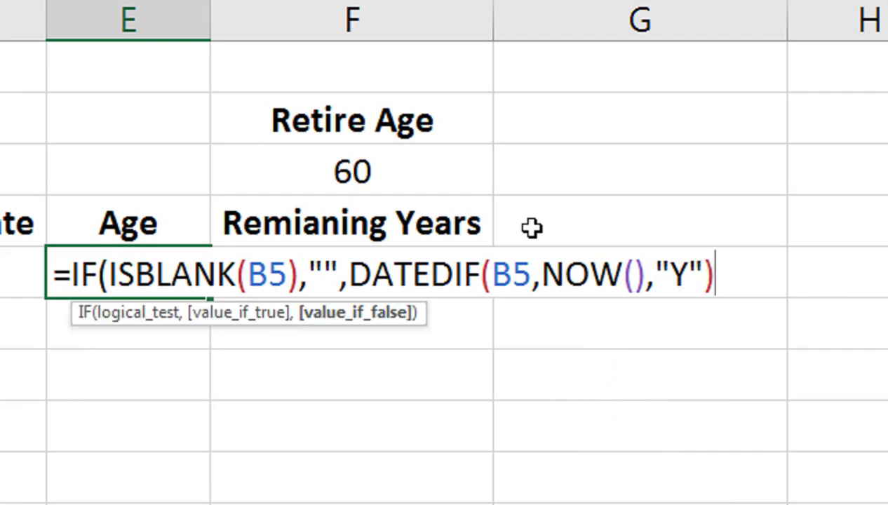
type(")")
key("Return")
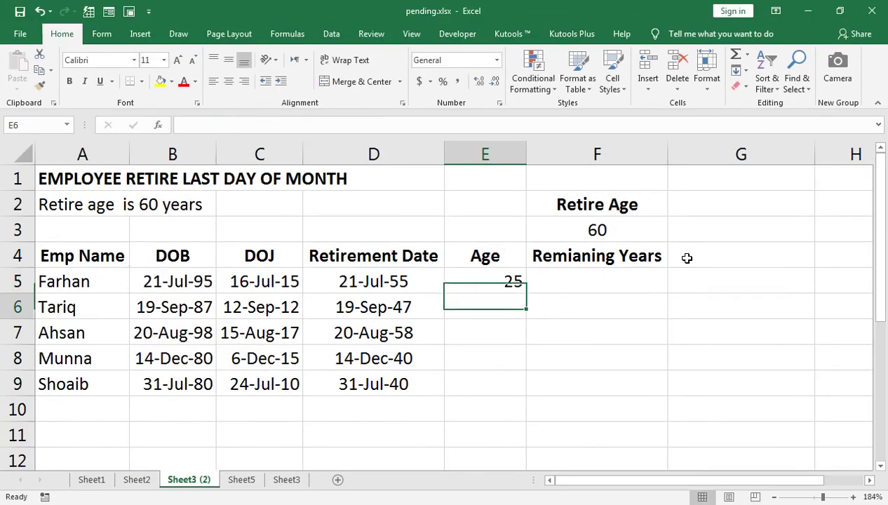
Fill the age formula from E5 down to E9 and center the values
left_click(122, 291)
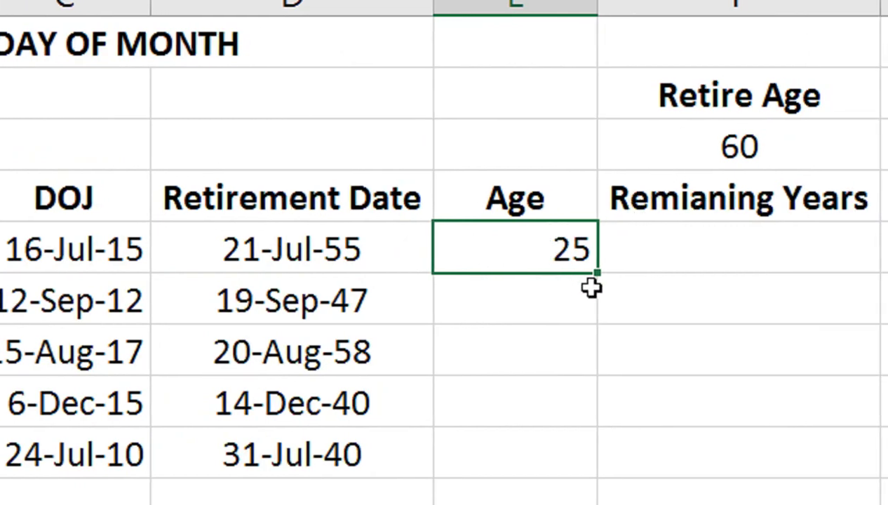
left_click_drag(597, 273, 592, 460)
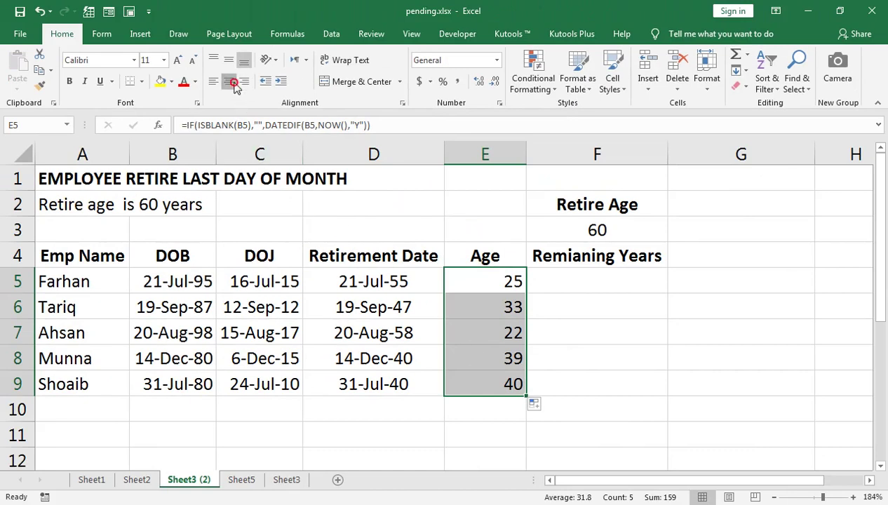
left_click(233, 82)
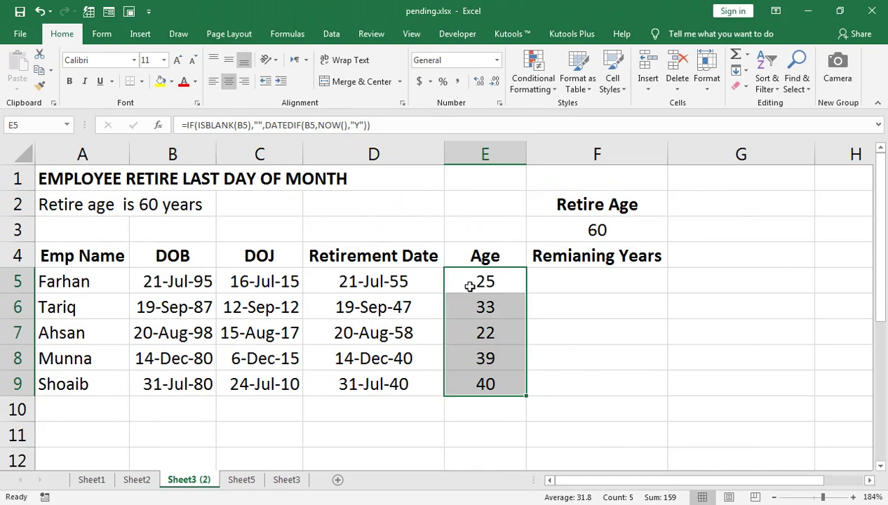
Review the first employee's retirement date and age, and check today's date in the system calendar
left_click(554, 282)
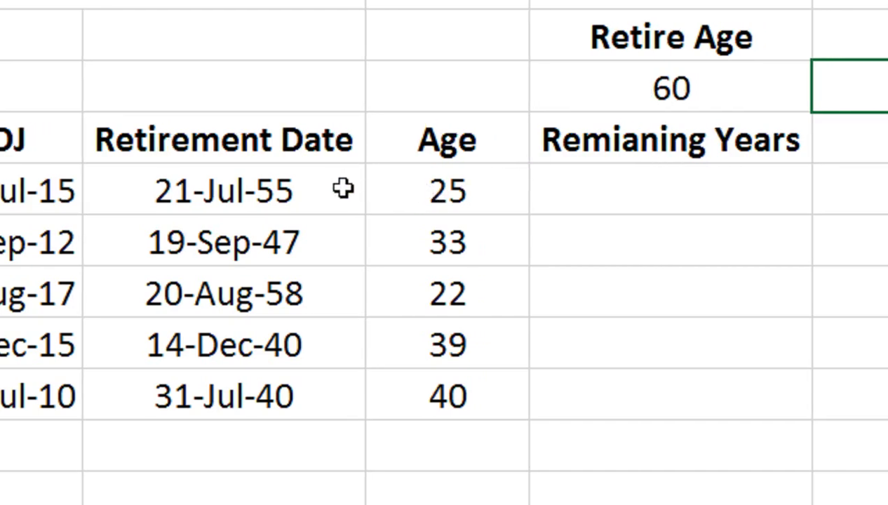
left_click(303, 193)
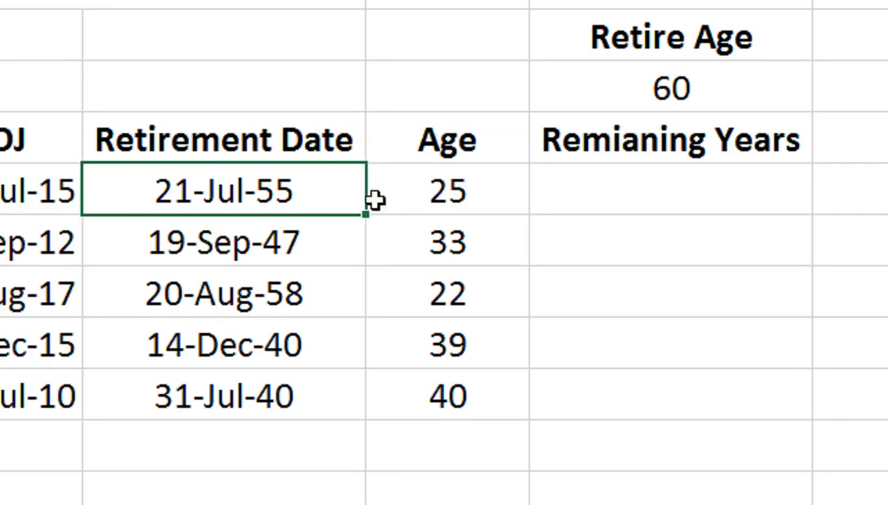
left_click(419, 202)
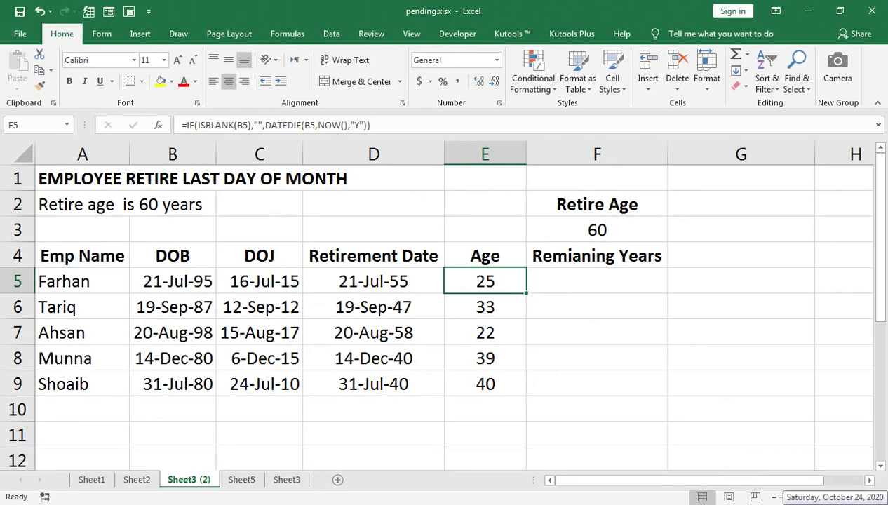
left_click(828, 498)
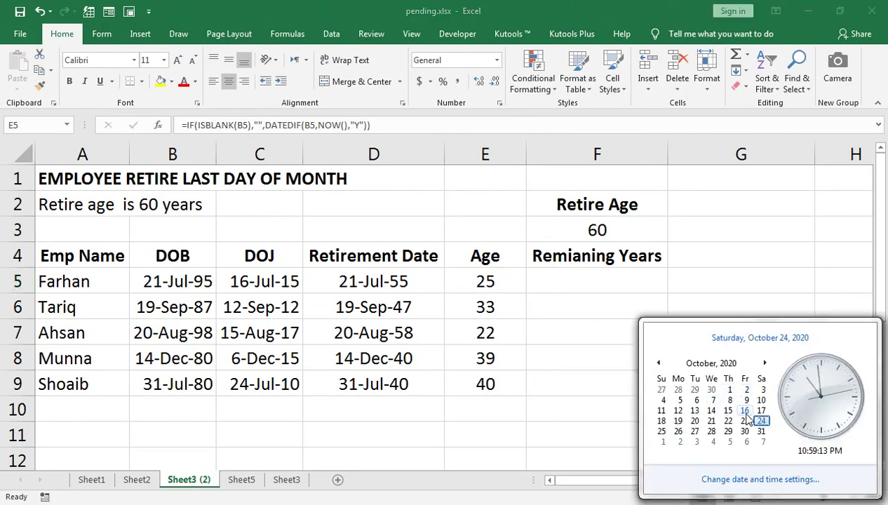
left_click(565, 333)
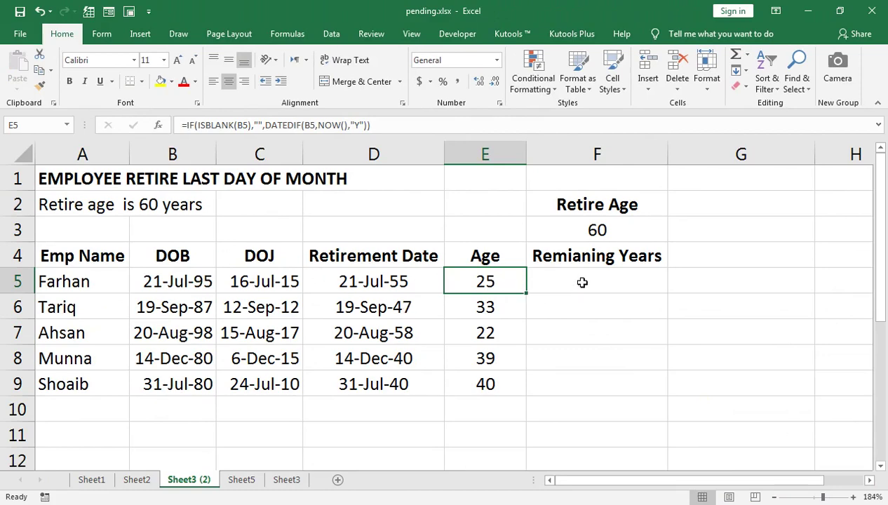
Enter a YEARFRAC formula in G3 for the years between birth date and joining date: =YEARFRAC(B5,C5)
left_click(705, 230)
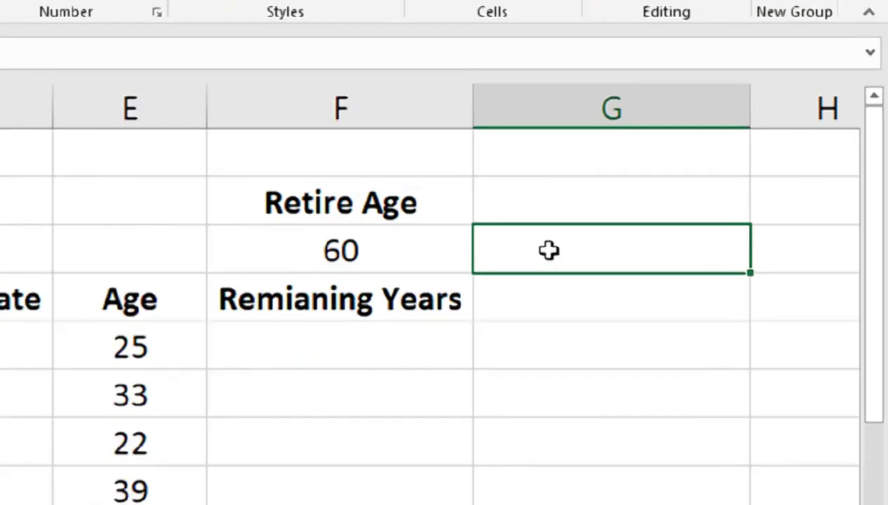
type("=YE")
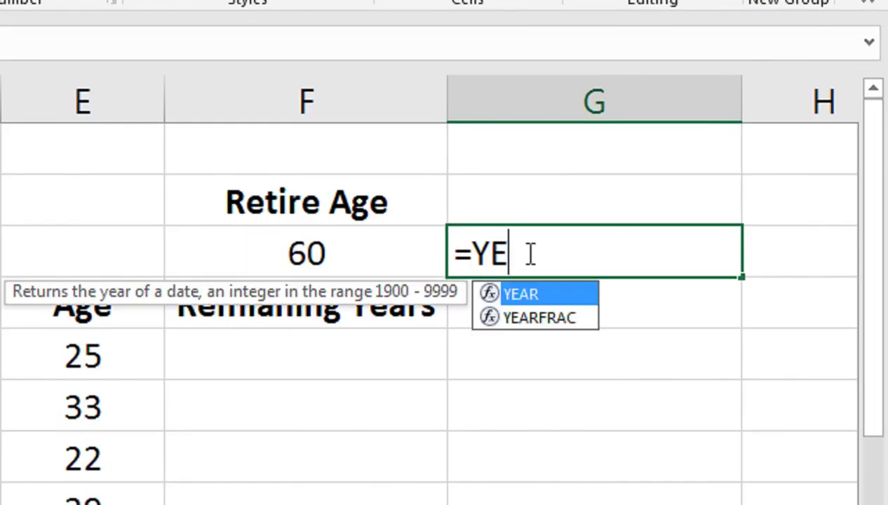
key("Down")
key("Tab")
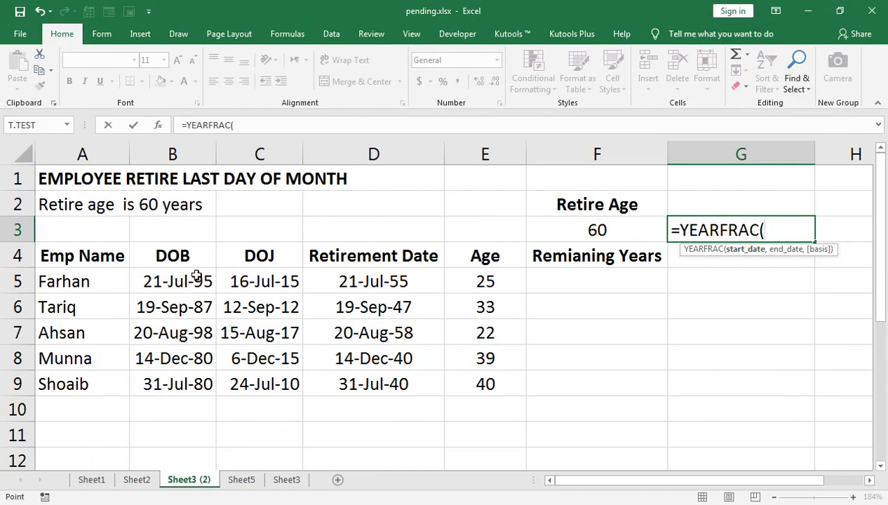
left_click(191, 280)
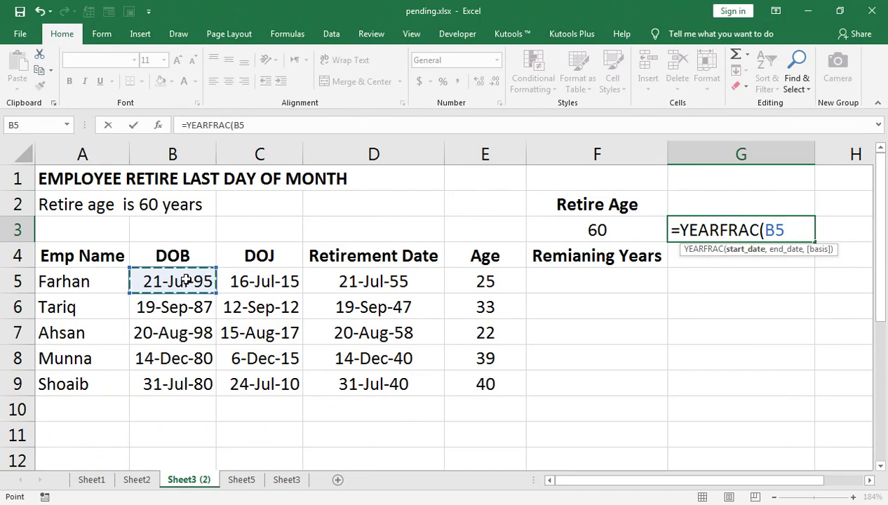
type(",")
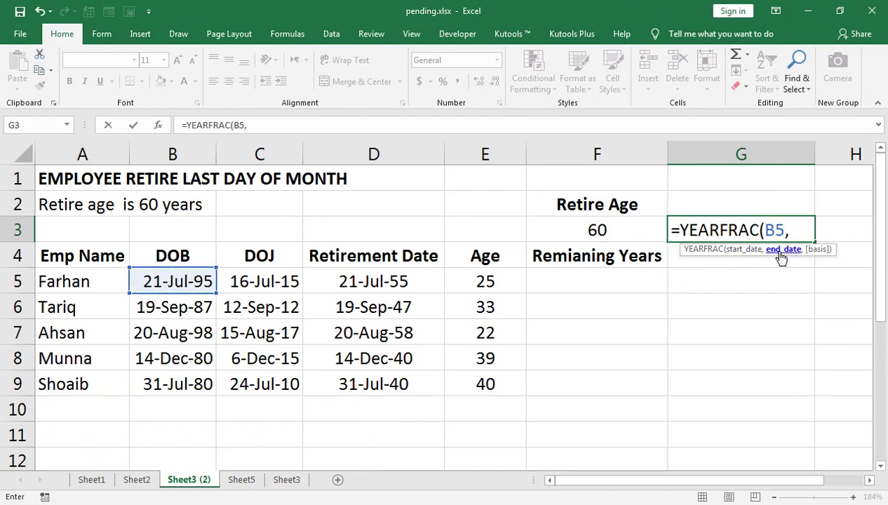
left_click(270, 281)
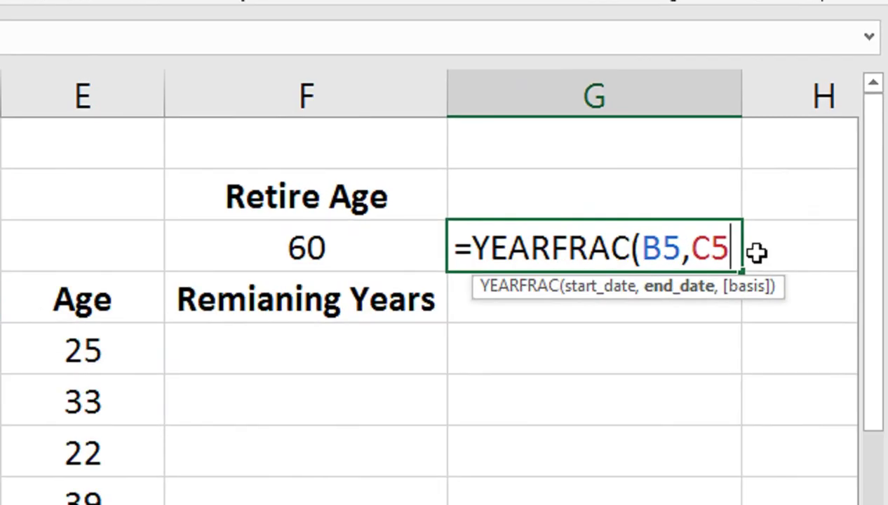
type(")")
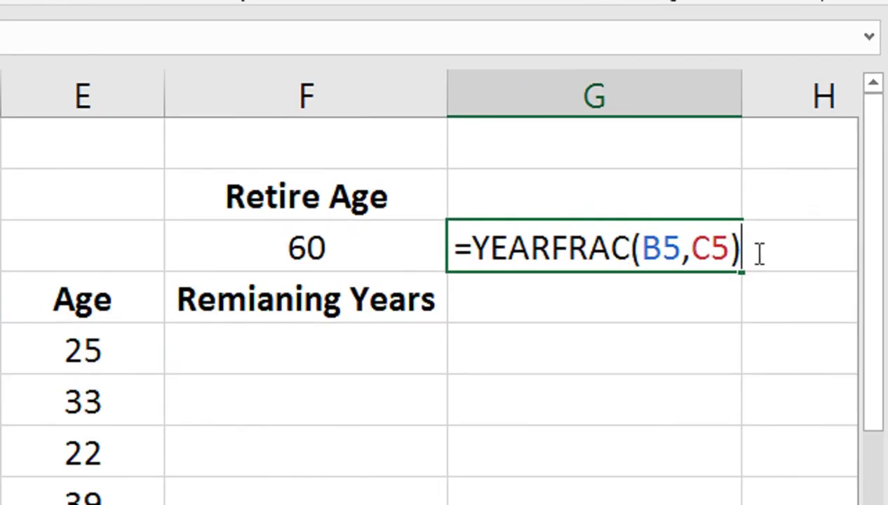
key("Return")
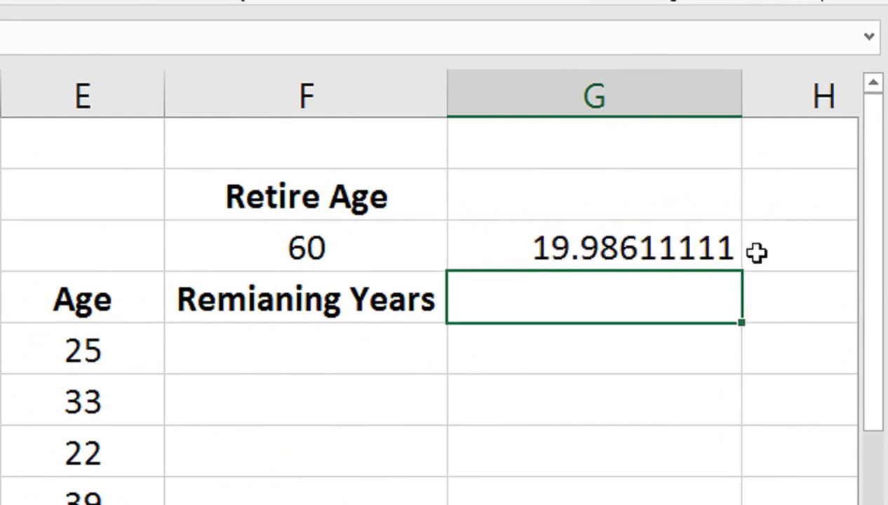
Try rounding the G3 result to zero decimals with =ROUND(YEARFRAC(B5,C5),0), and undo the change
left_click(581, 249)
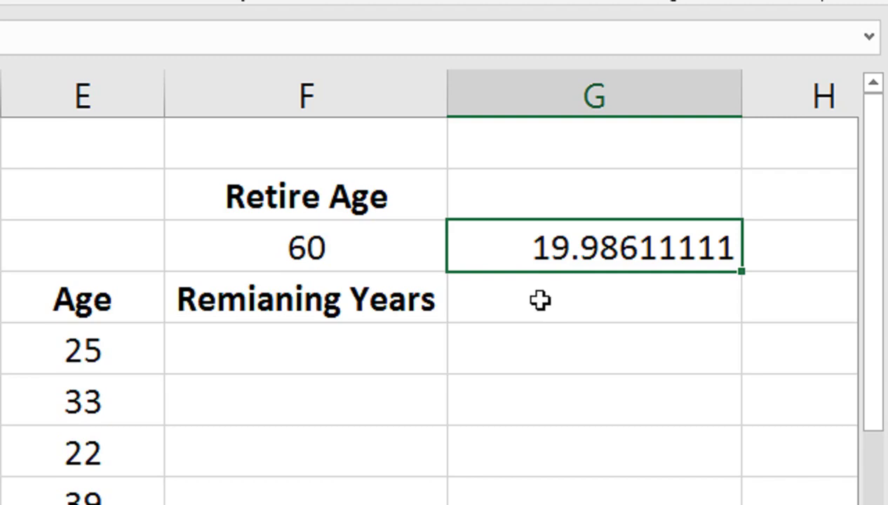
double_click(474, 245)
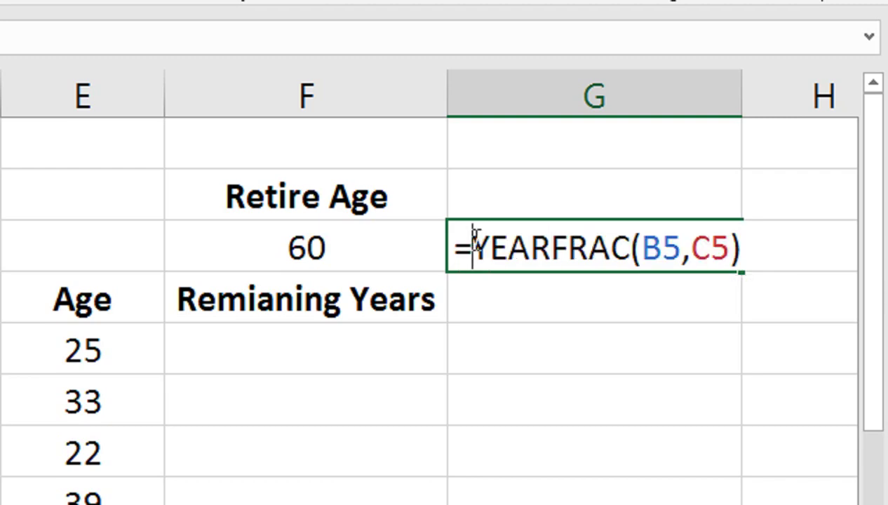
type("ROUN")
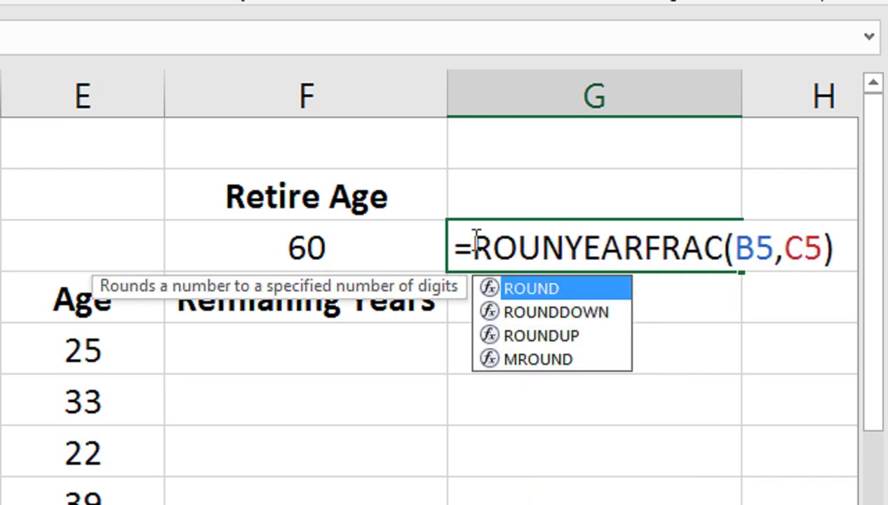
type("D(")
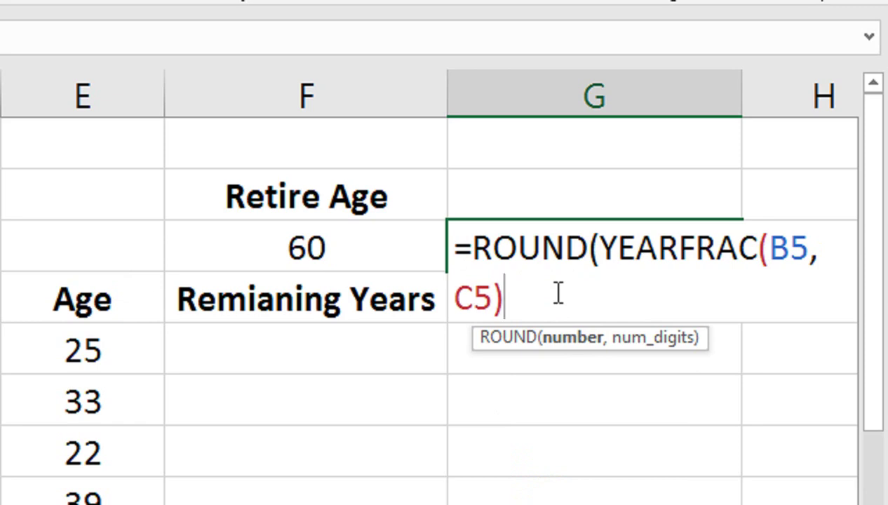
type(",0")
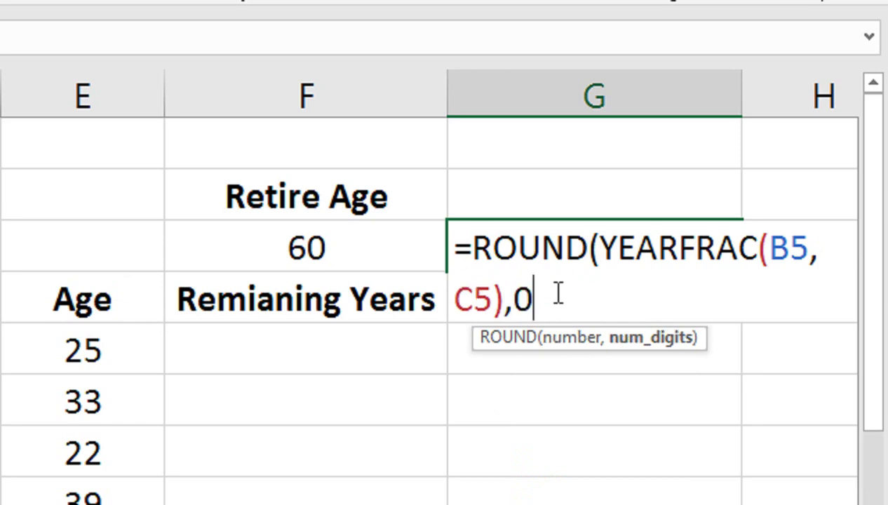
type(")")
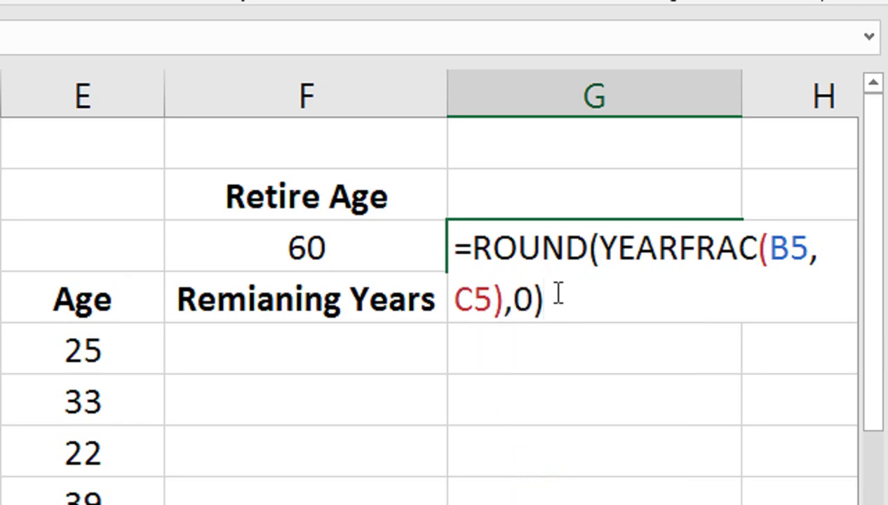
key("Return")
key("Up")
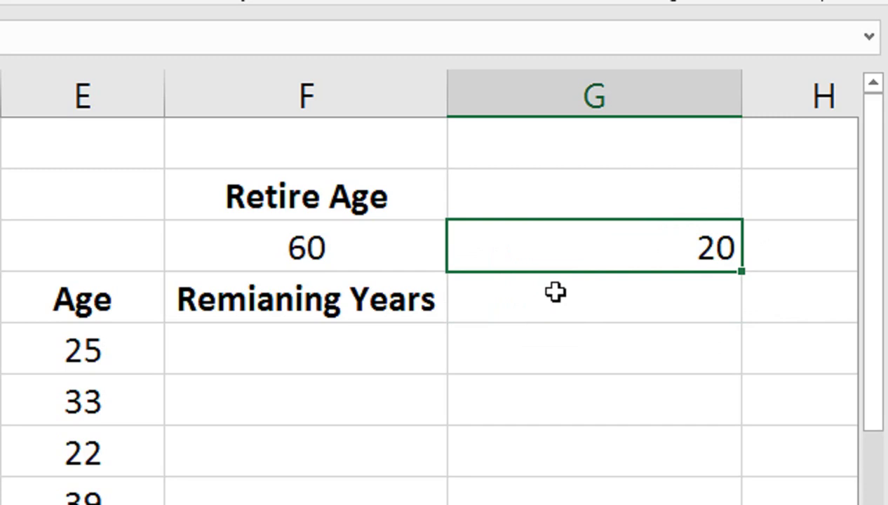
key("ctrl+z")
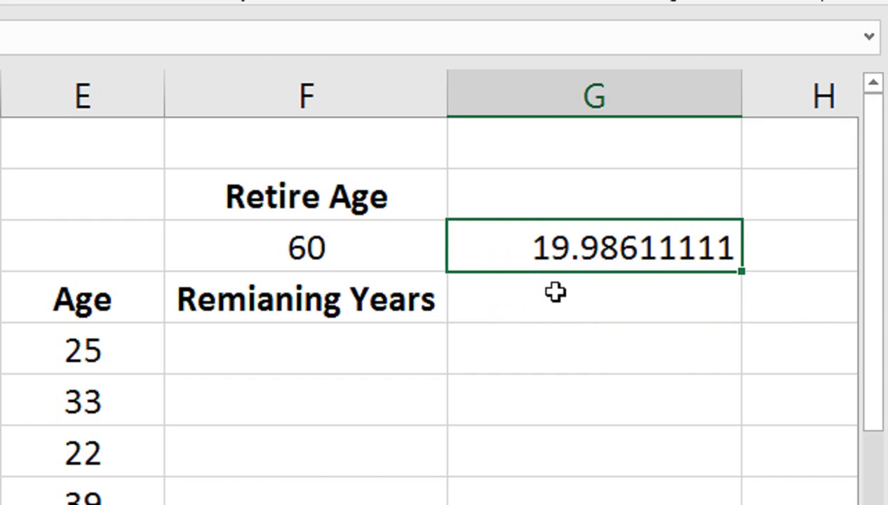
Try wrapping the YEARFRAC formula in G3 in the INT function: =INT(YEARFRAC(B5,C5))
key("F2")
key("BackSpace")
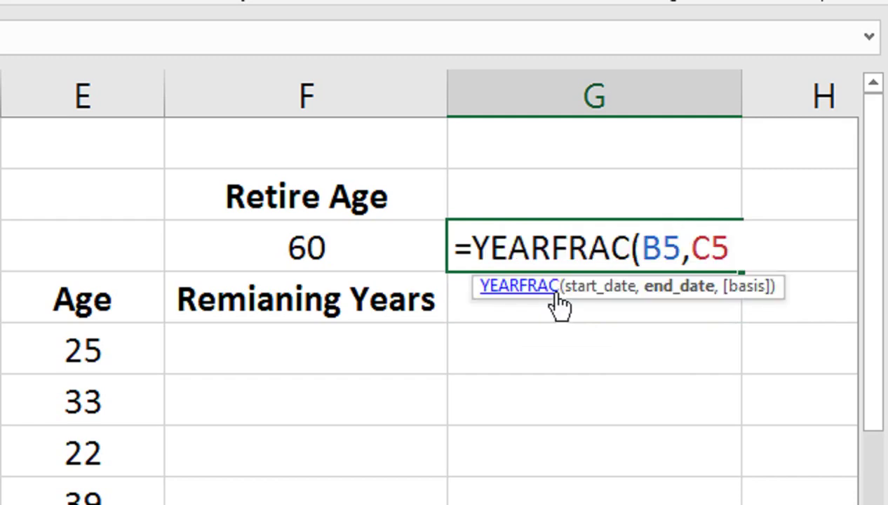
type(")")
key("Return")
key("Left")
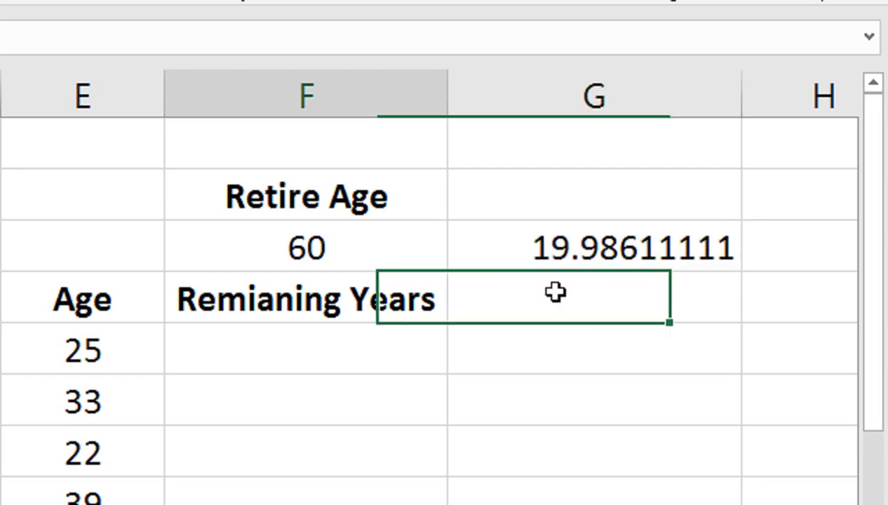
key("Up")
key("Right")
key("F2")
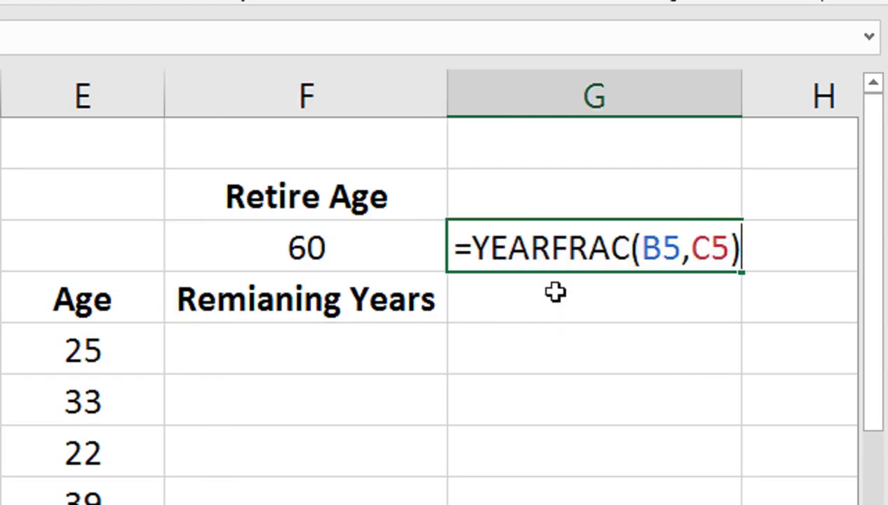
key("Left")
key("Left")
key("Left")
key("Left")
key("Left")
key("Left")
key("Left")
key("Left")
key("Left")
key("Left")
key("Left")
key("Left")
key("Left")
key("Left")
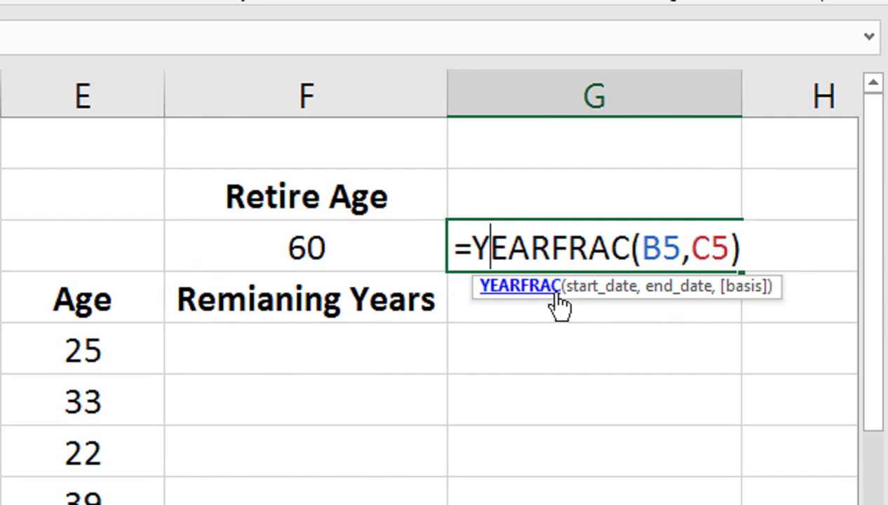
key("Left")
type("INT(")
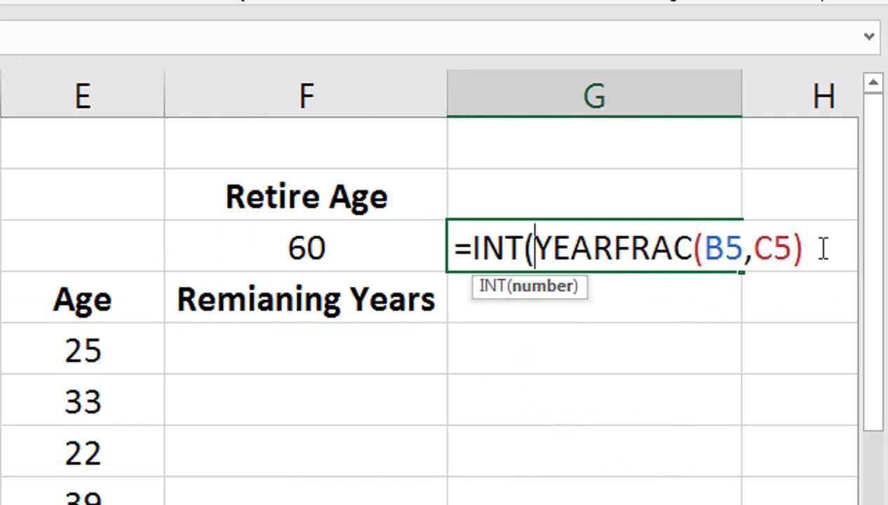
type(")")
key("BackSpace")
key("BackSpace")
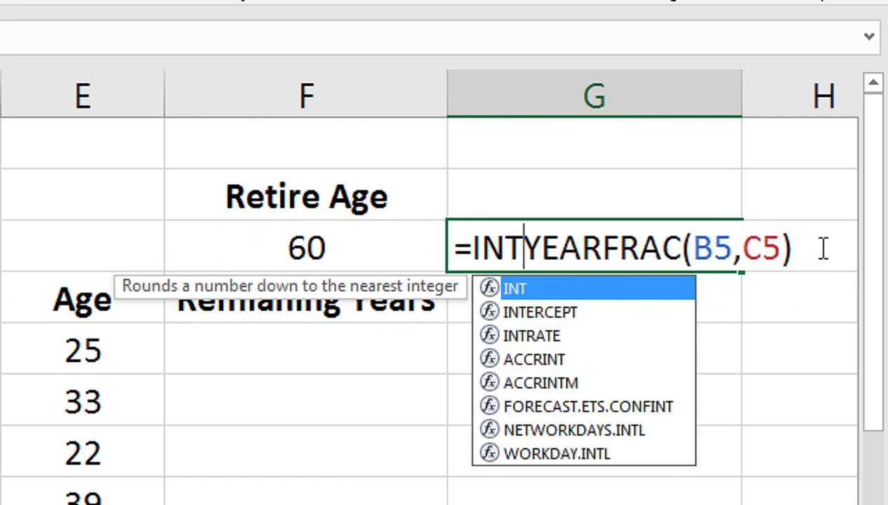
type("(")
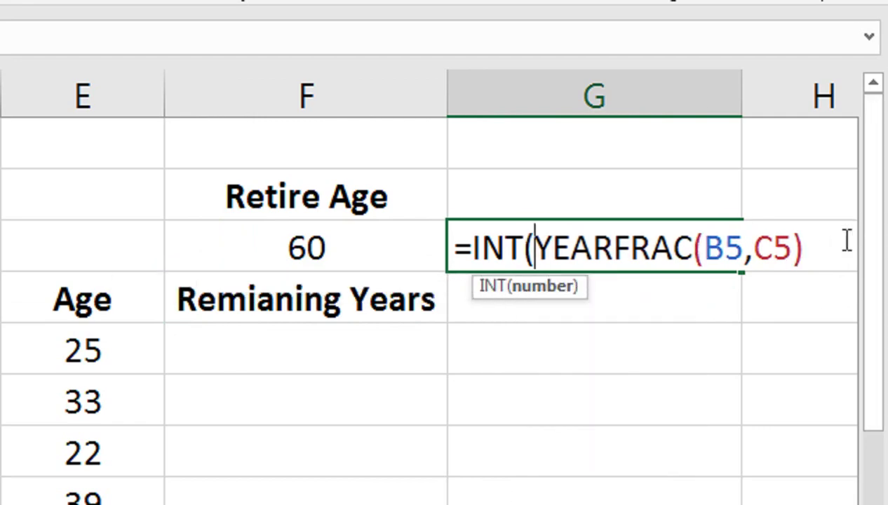
left_click(838, 245)
type(")")
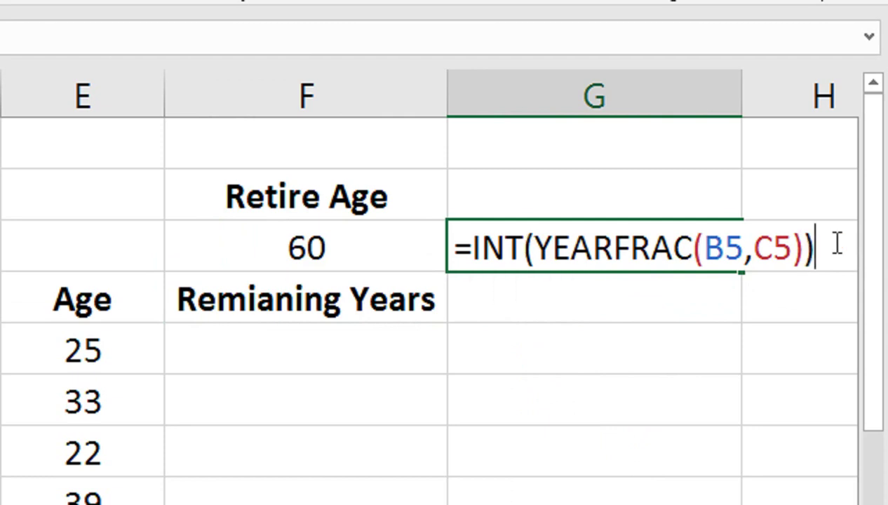
key("Return")
Clear the trial formula from G3
key("Up")
key("Delete")
key("Down")
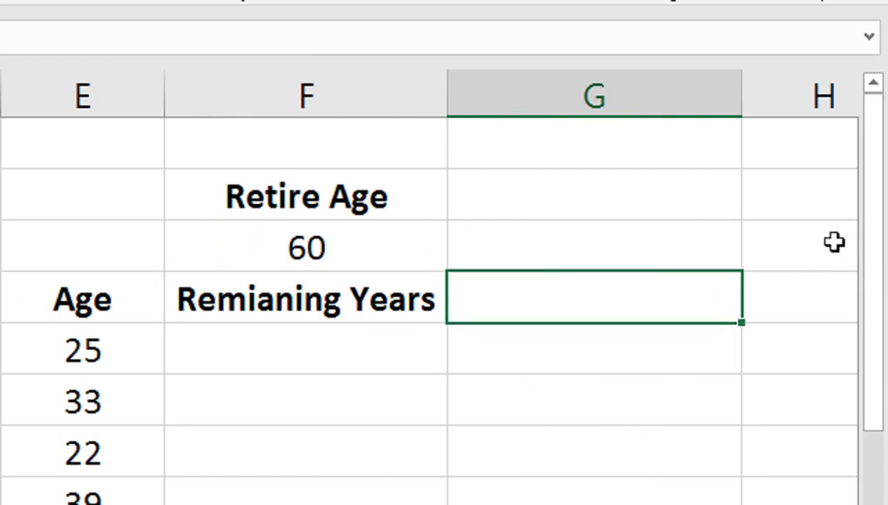
Start a formula in F5 with YEARFRAC nested inside ROUND, using the birth date in B5 as the start date
key("Down")
key("Left")
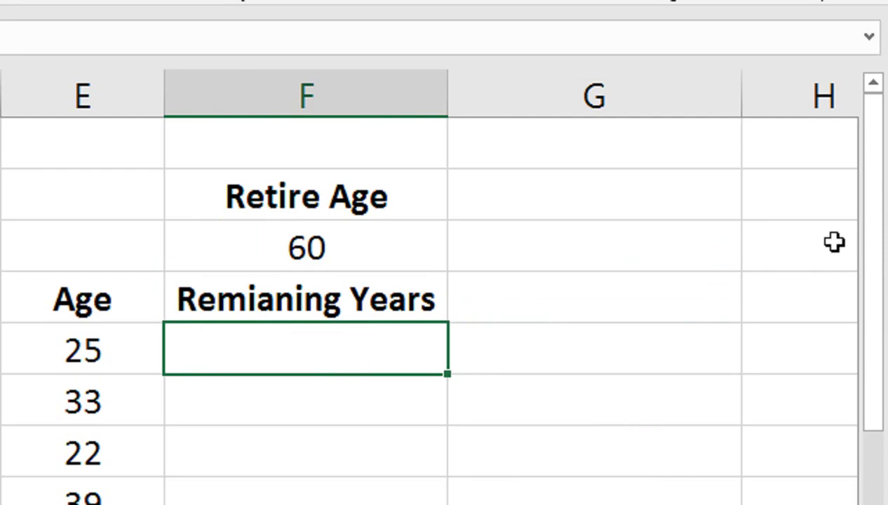
type("=ROUN")
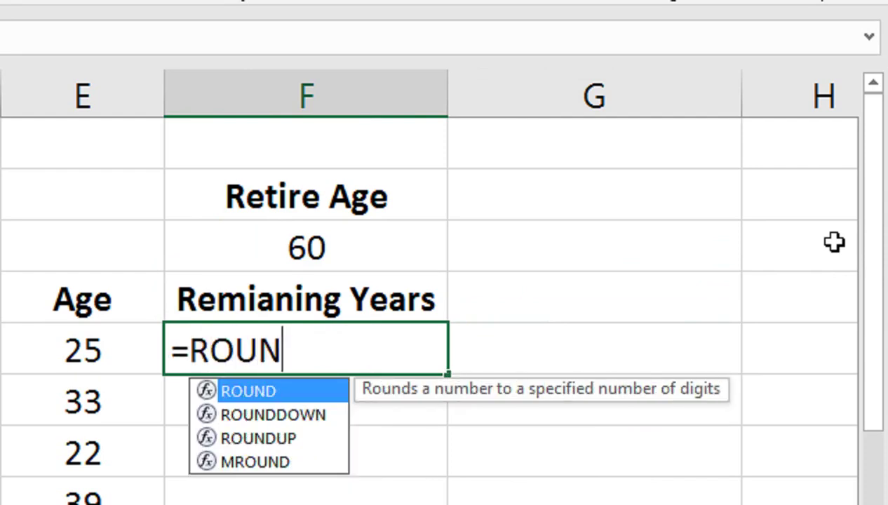
key("Tab")
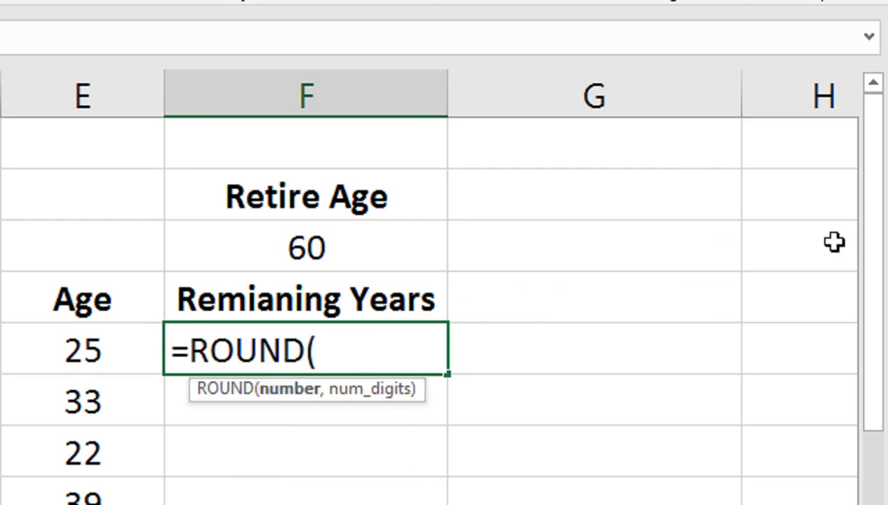
type("E")
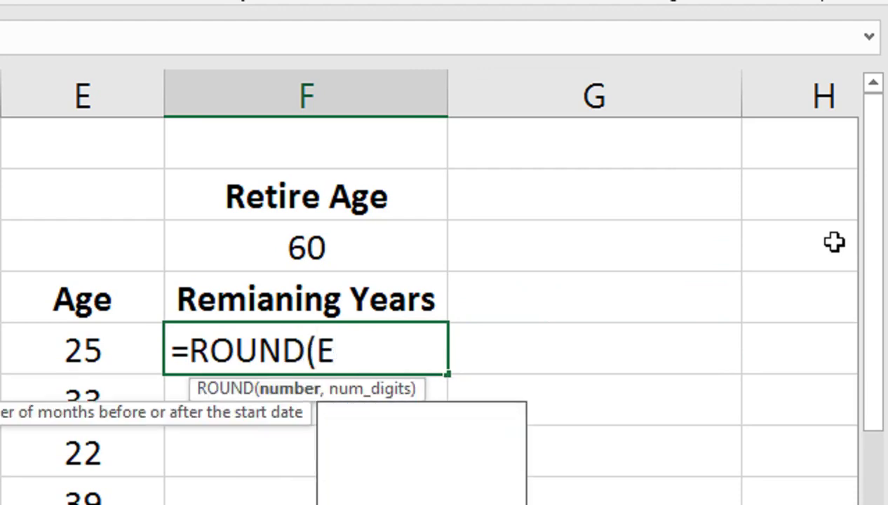
key("BackSpace")
type("YEAR")
key("Down")
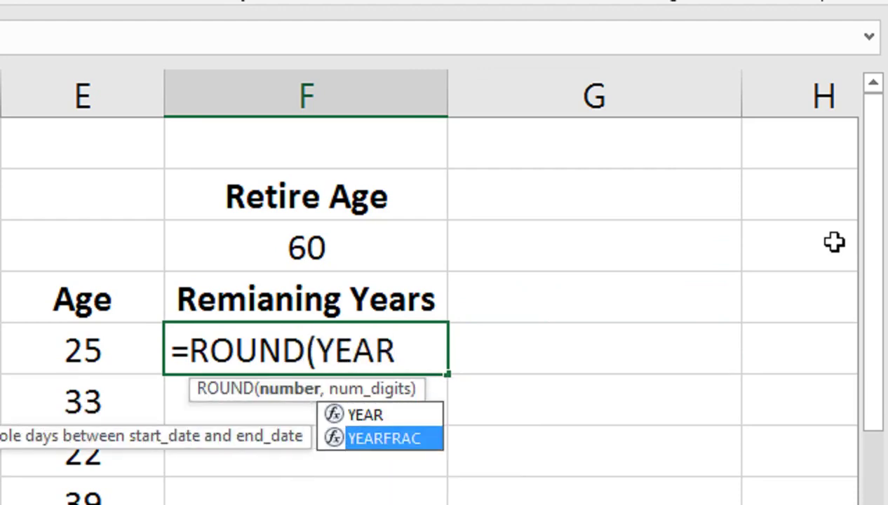
key("Tab")
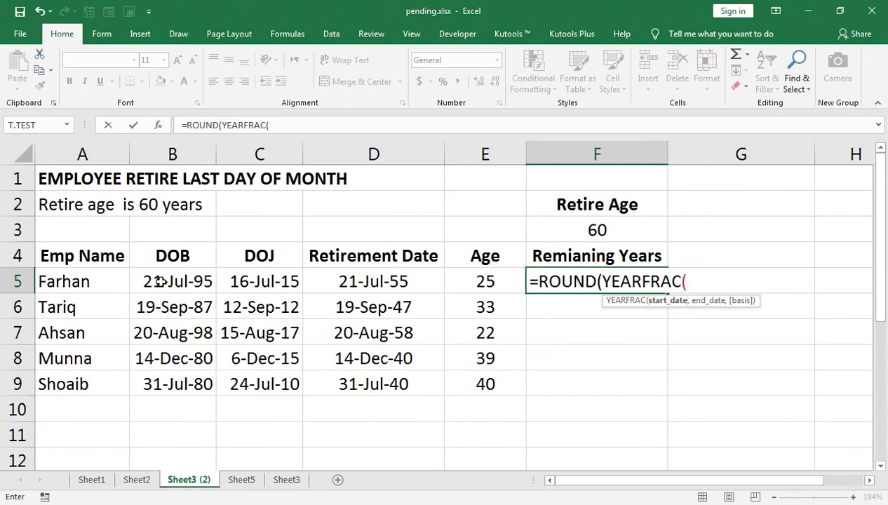
left_click(169, 281)
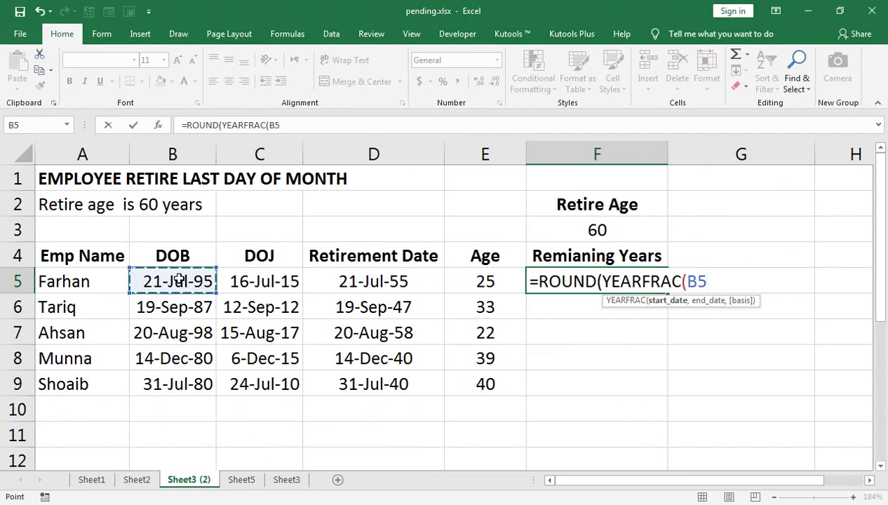
type(",")
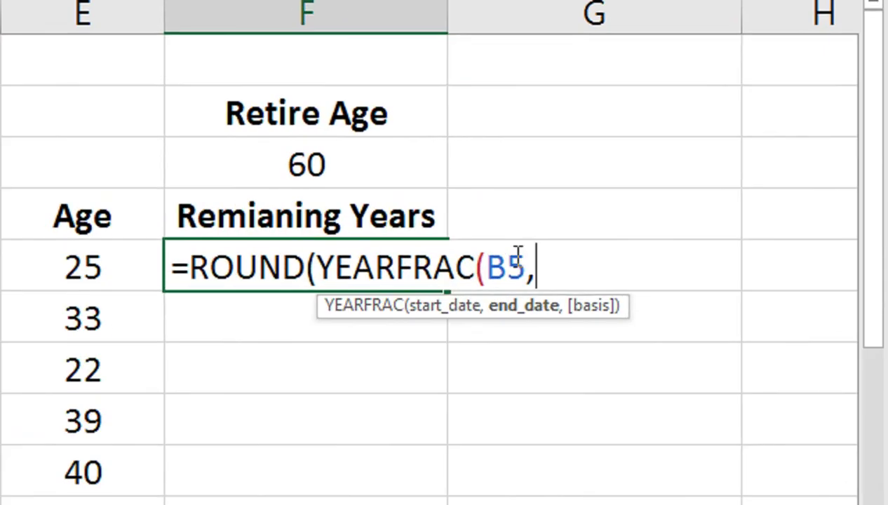
Replace the YEARFRAC start date B5 in the F5 formula with TODAY()
left_click(708, 282)
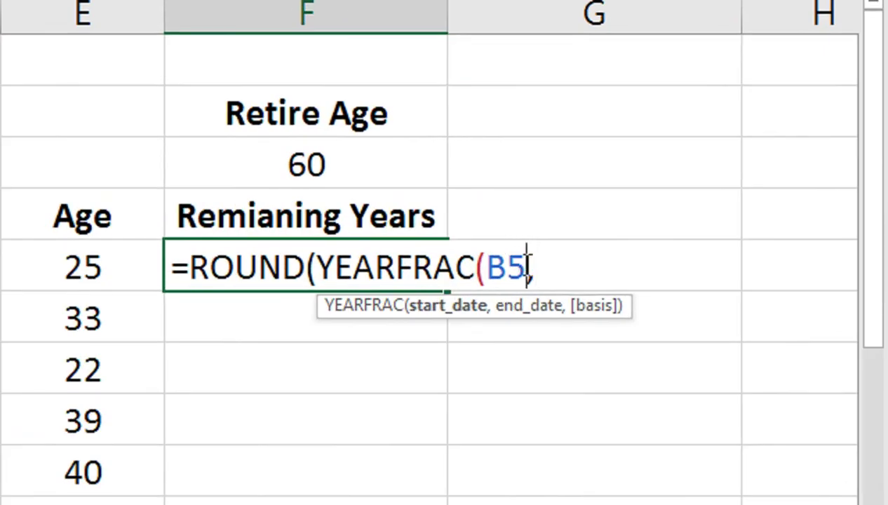
key("BackSpace")
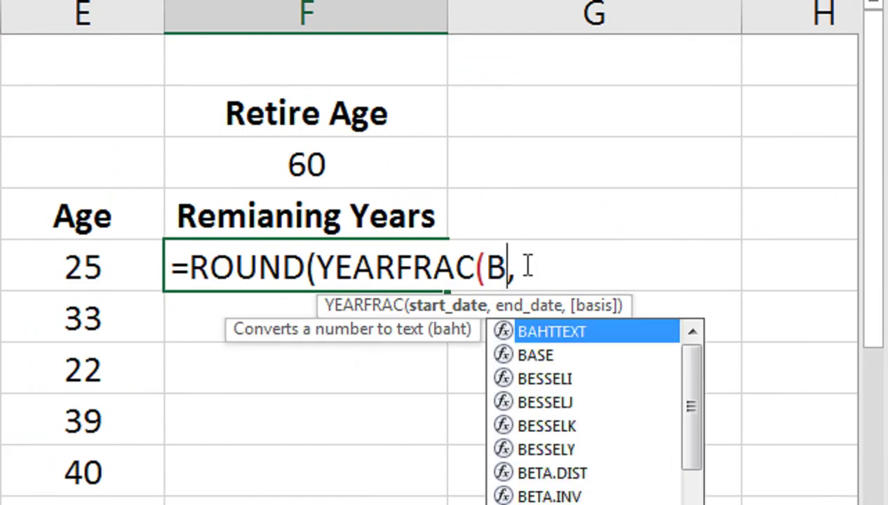
key("BackSpace")
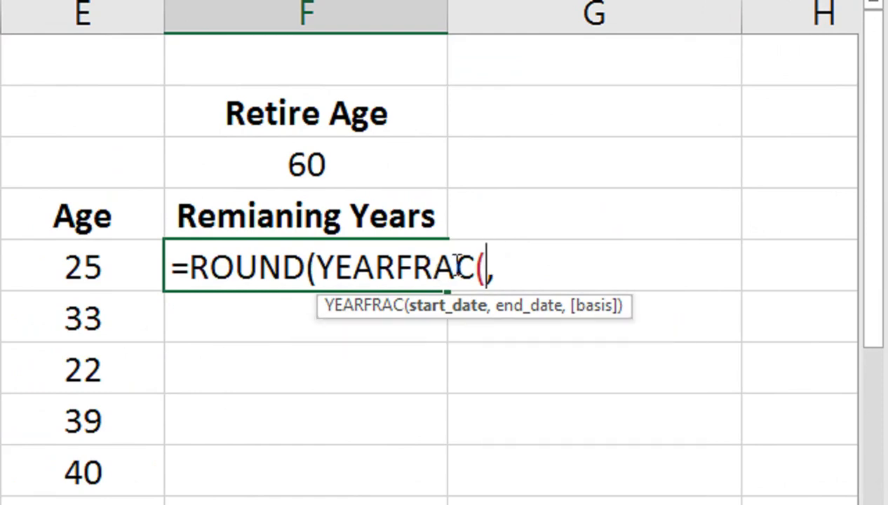
type("TODAY")
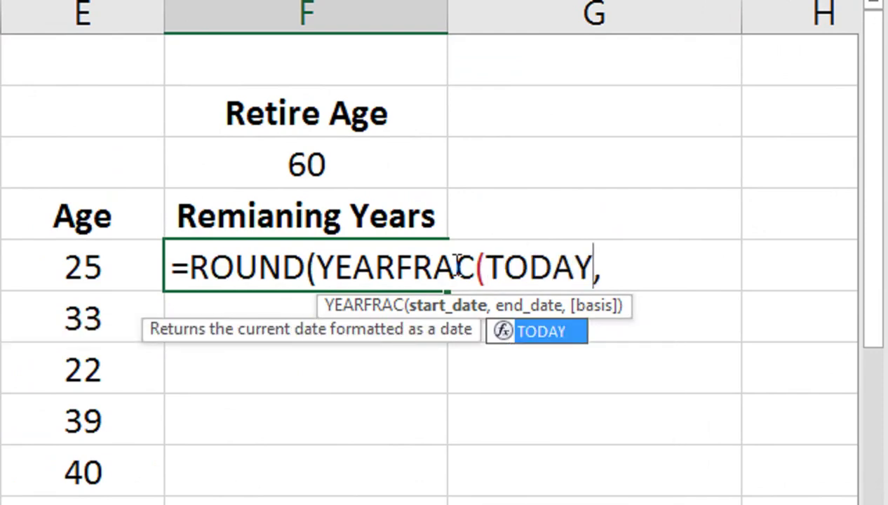
type("()")
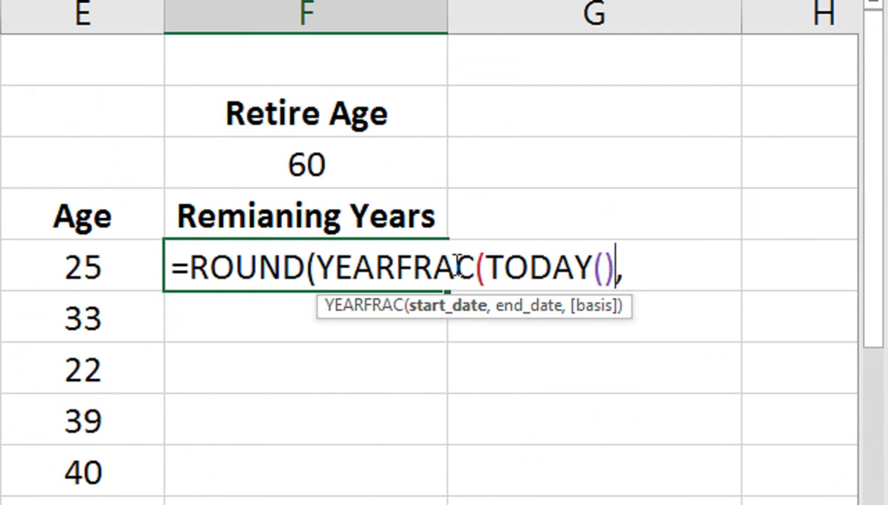
key("Right")
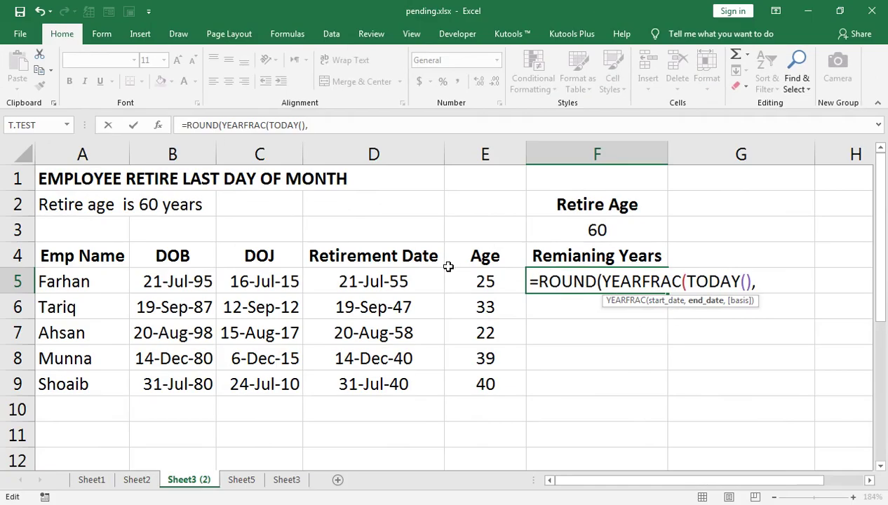
Complete F5 as =ROUND(YEARFRAC(TODAY(),D5),0) and fill the remaining-years formula down to F9
left_click(424, 279)
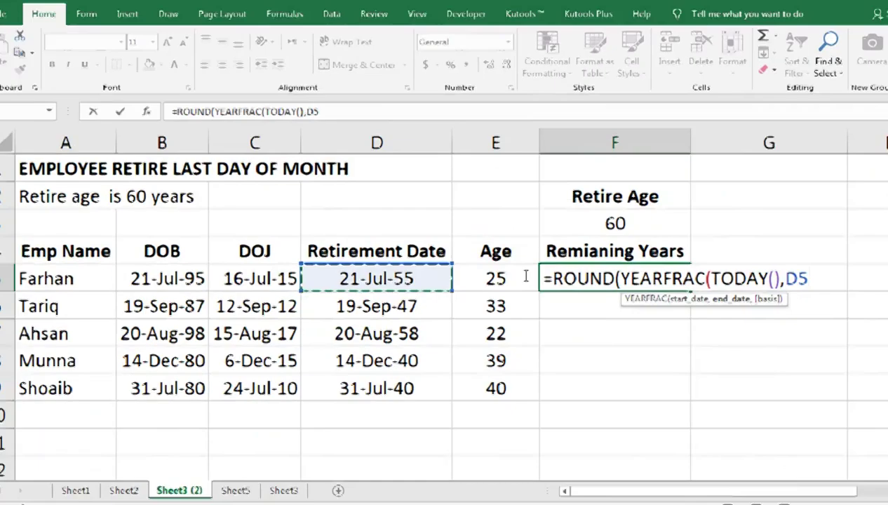
type(")")
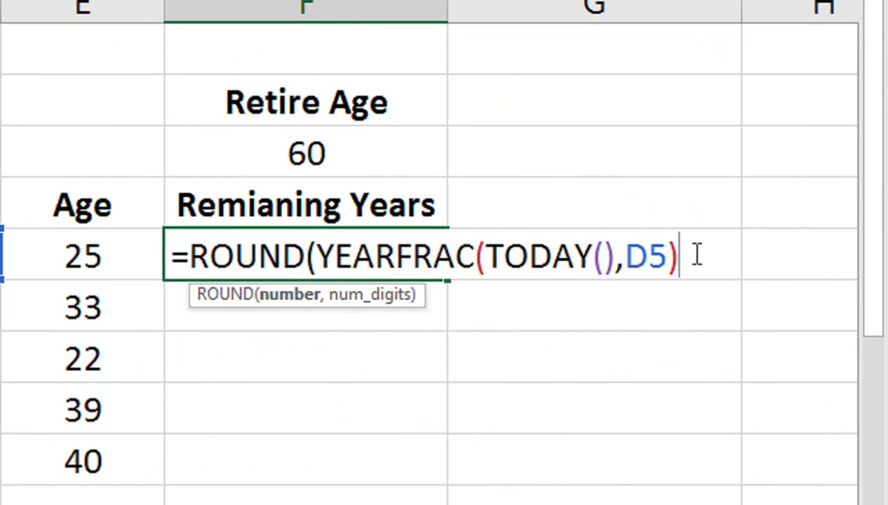
type(")")
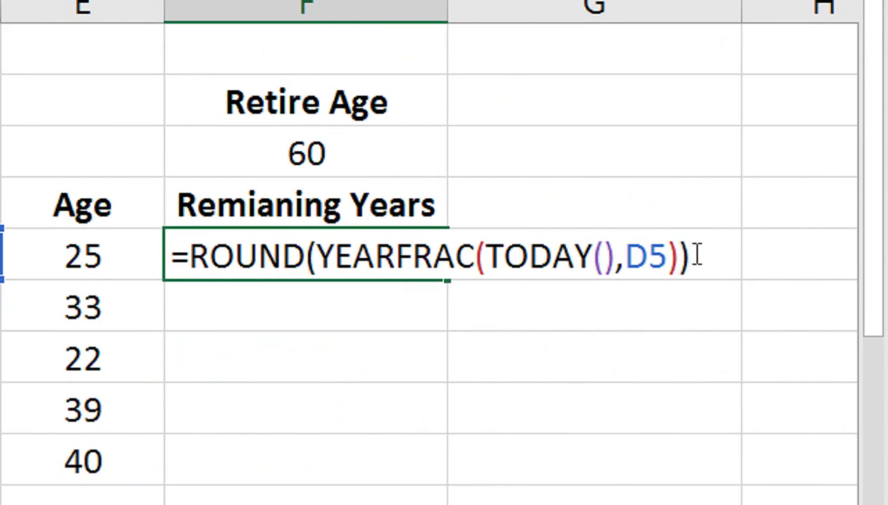
key("Left")
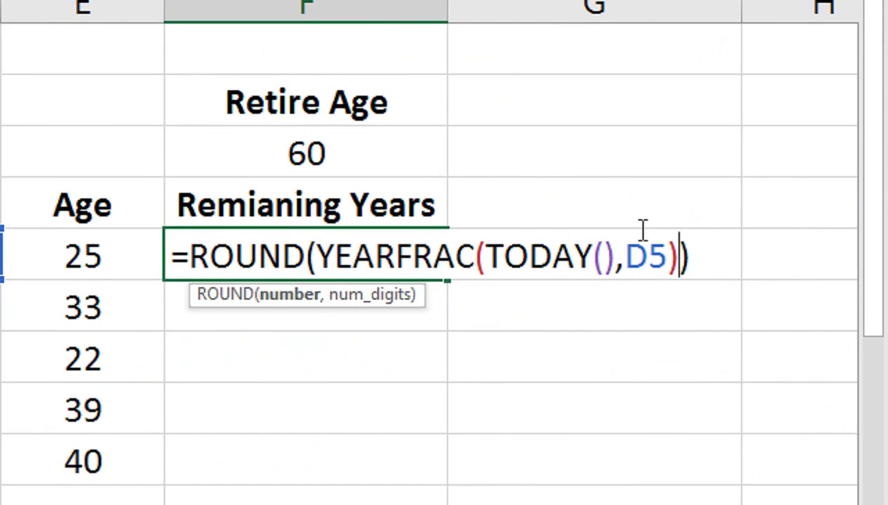
type(",0")
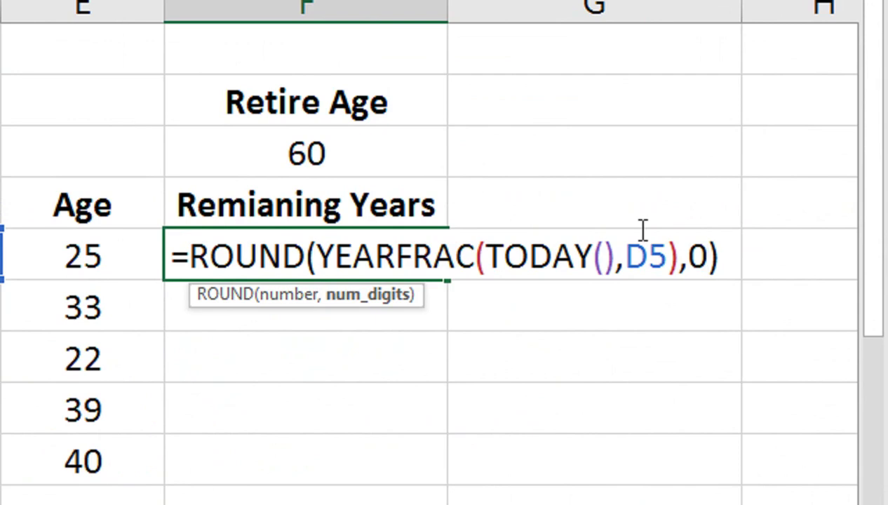
key("Return")
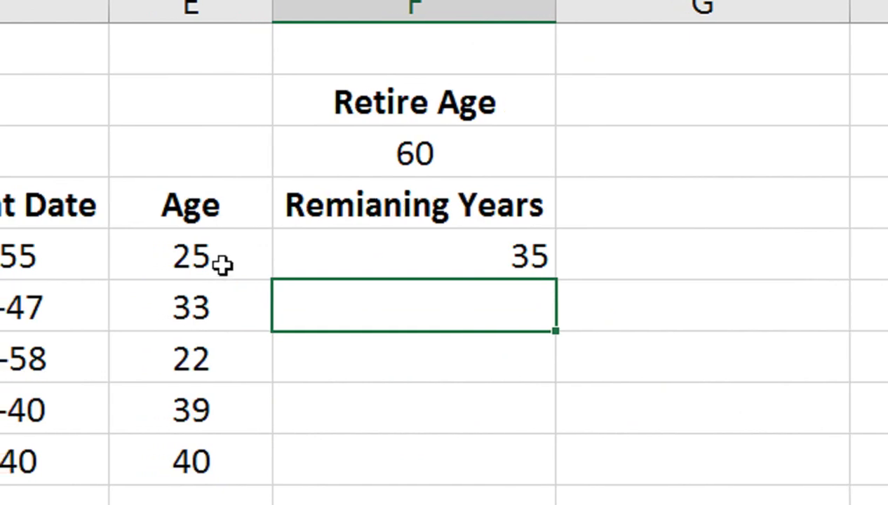
left_click(391, 257)
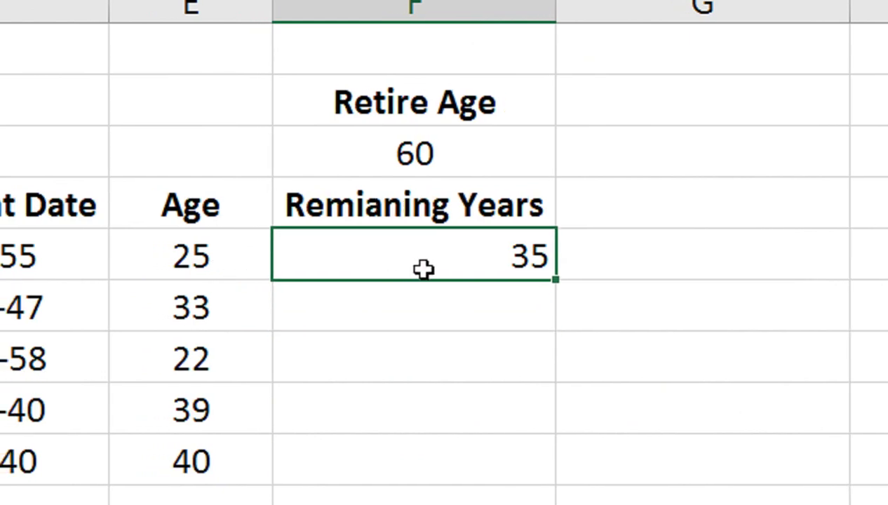
double_click(555, 281)
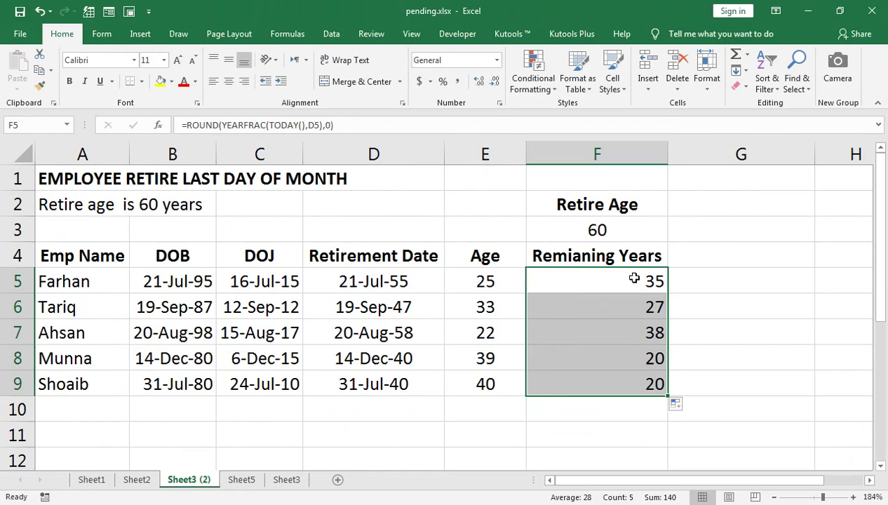
Test the formulas with retire ages of 5 and 50 in F3, and restore the retire age to 60
left_click(587, 229)
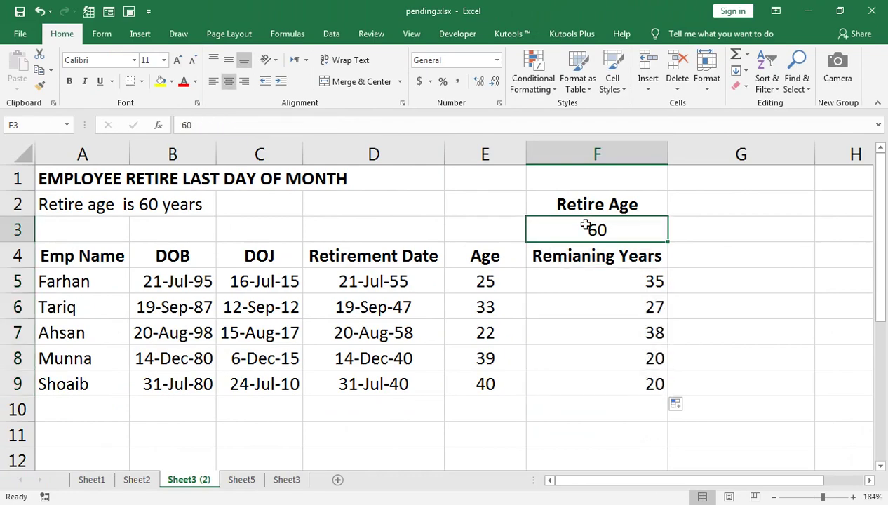
type("5")
key("Return")
left_click(586, 224)
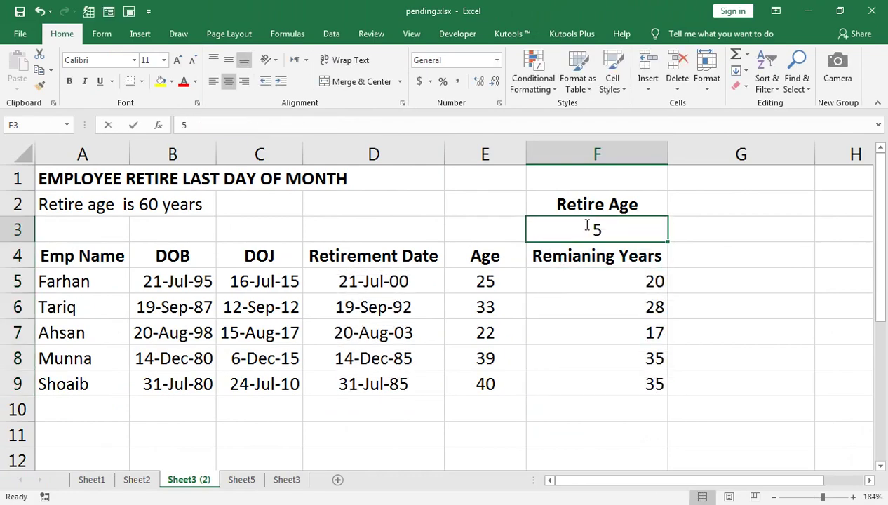
type("50")
key("Return")
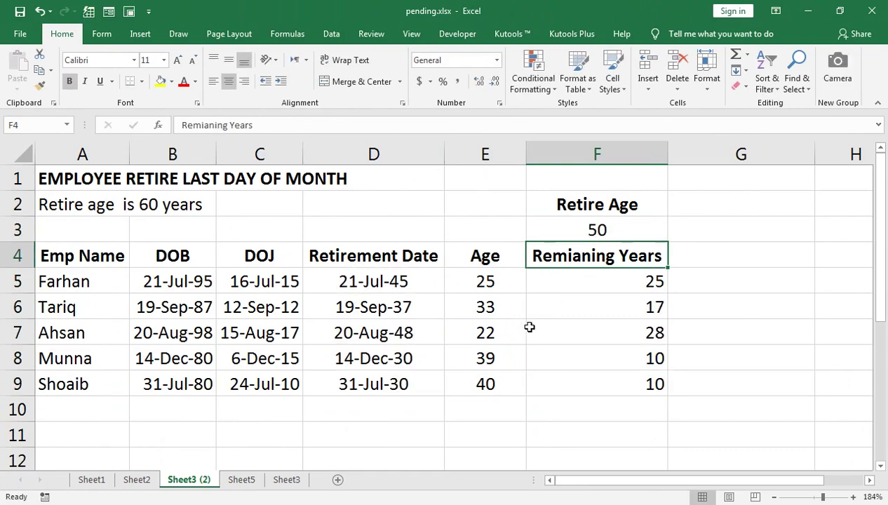
left_click(590, 230)
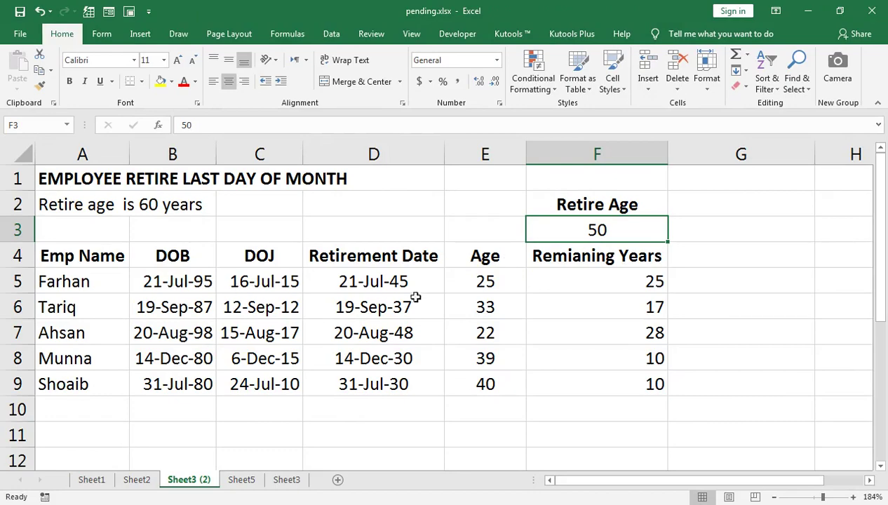
type("60")
key("Return")
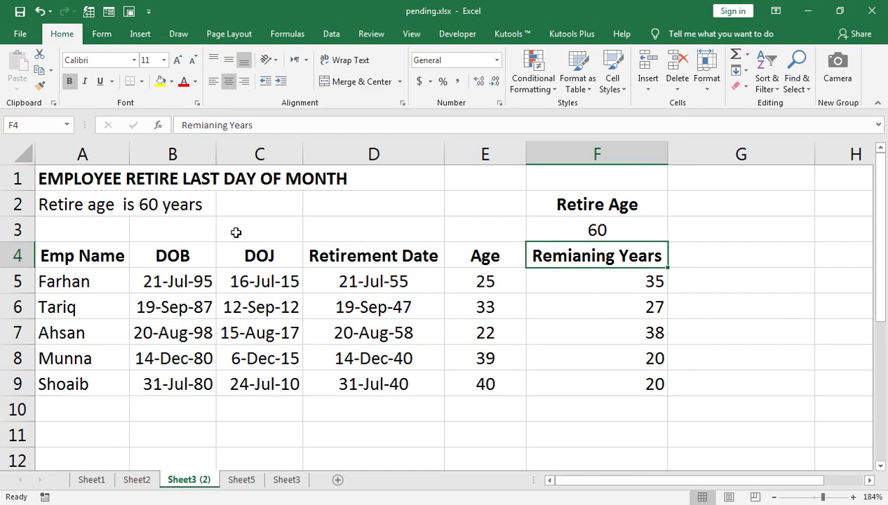
Switch to the web browser showing the YouTube channel's videos page
left_click(223, 467)
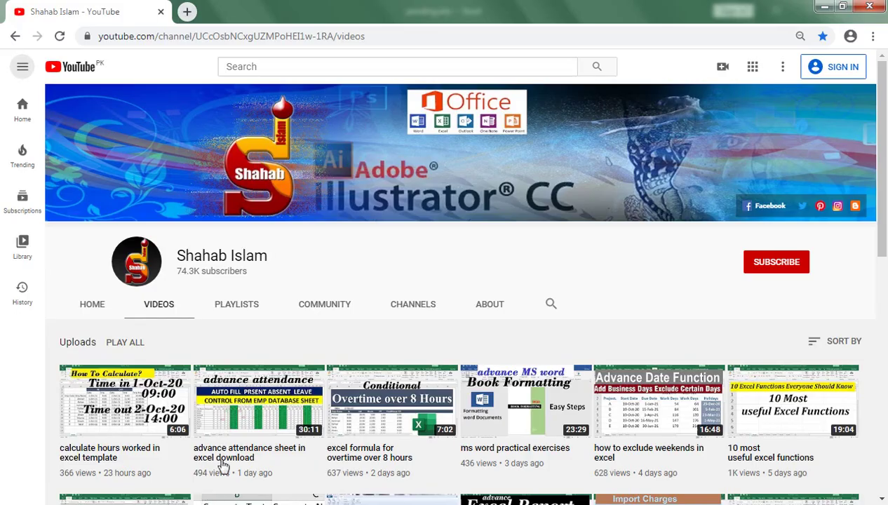